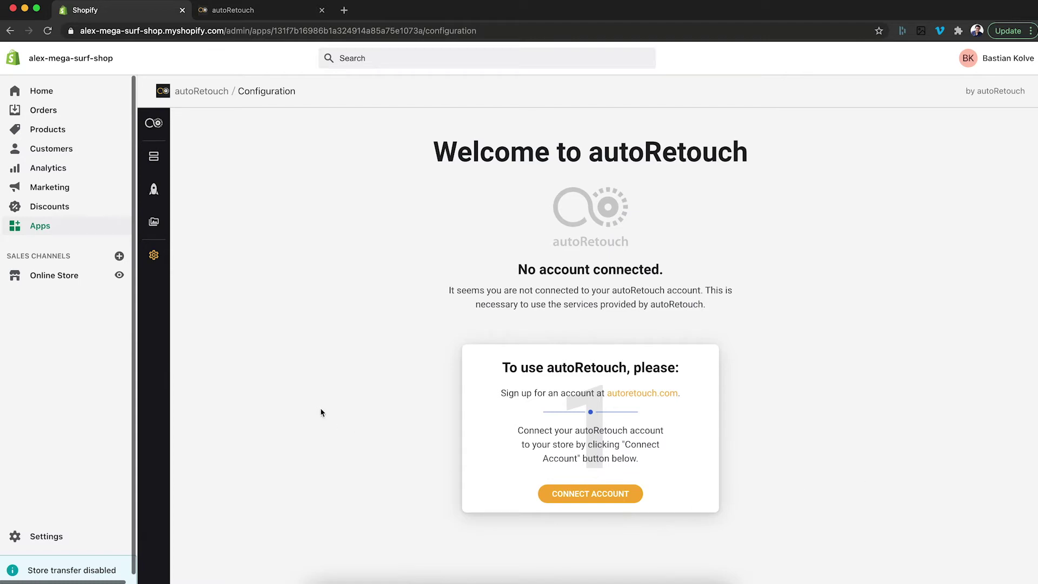
# Connect the Shopify store to the autoRetouch account and confirm the matching device code.
pyautogui.click(224, 10)
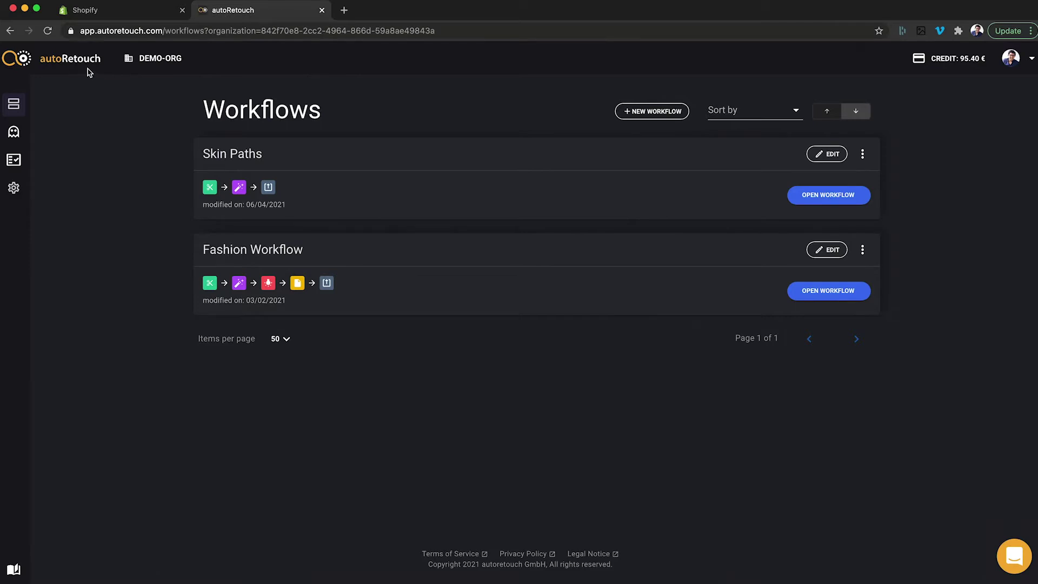
pyautogui.click(125, 14)
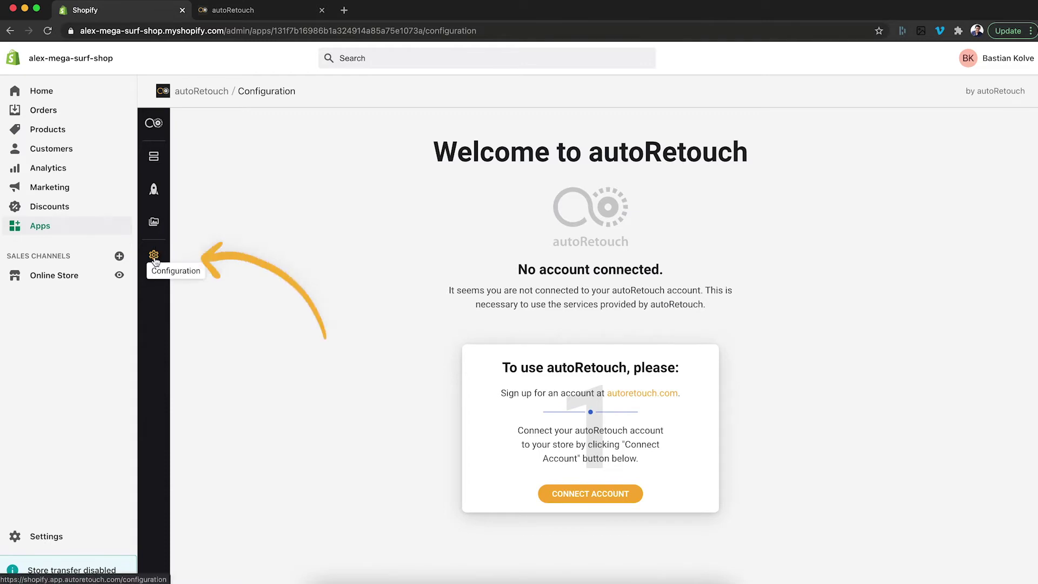
pyautogui.click(619, 494)
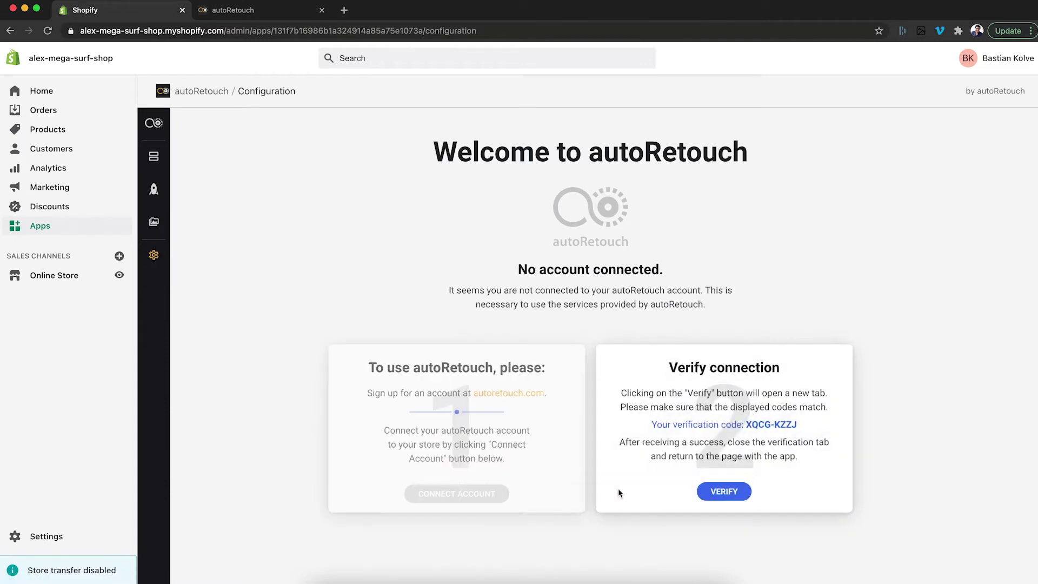
pyautogui.click(715, 493)
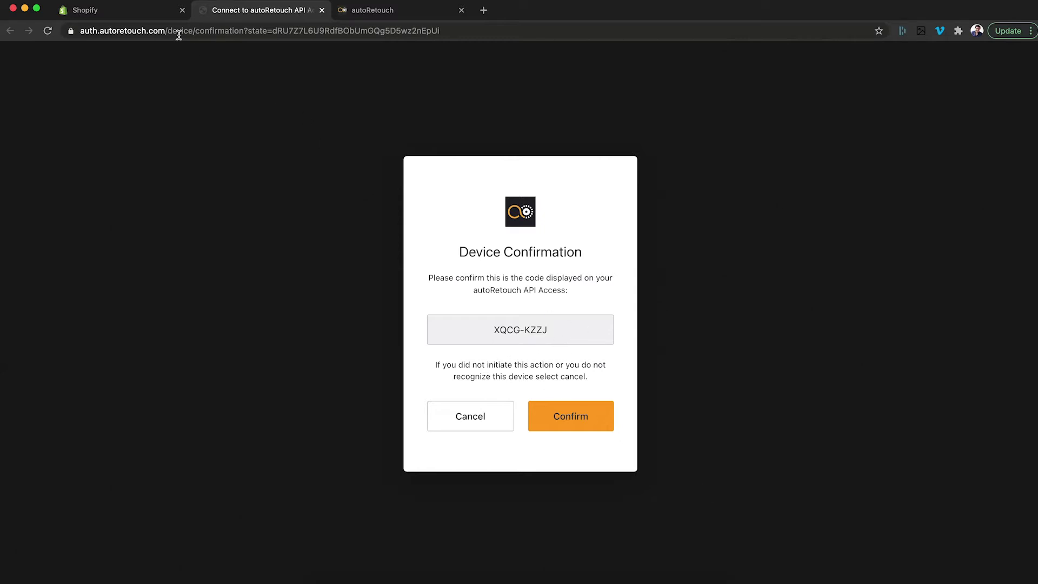
pyautogui.click(151, 19)
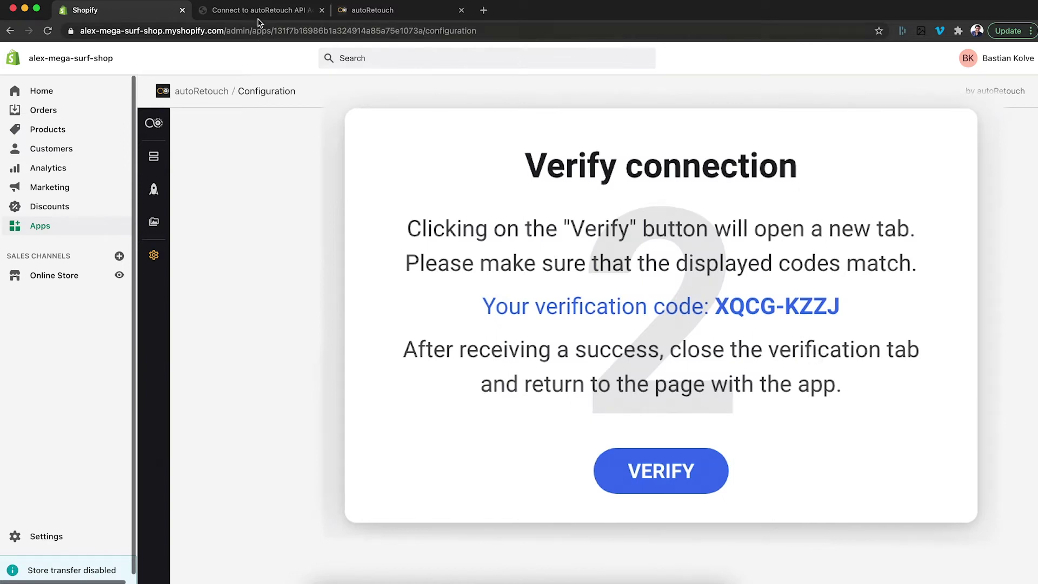
pyautogui.click(259, 11)
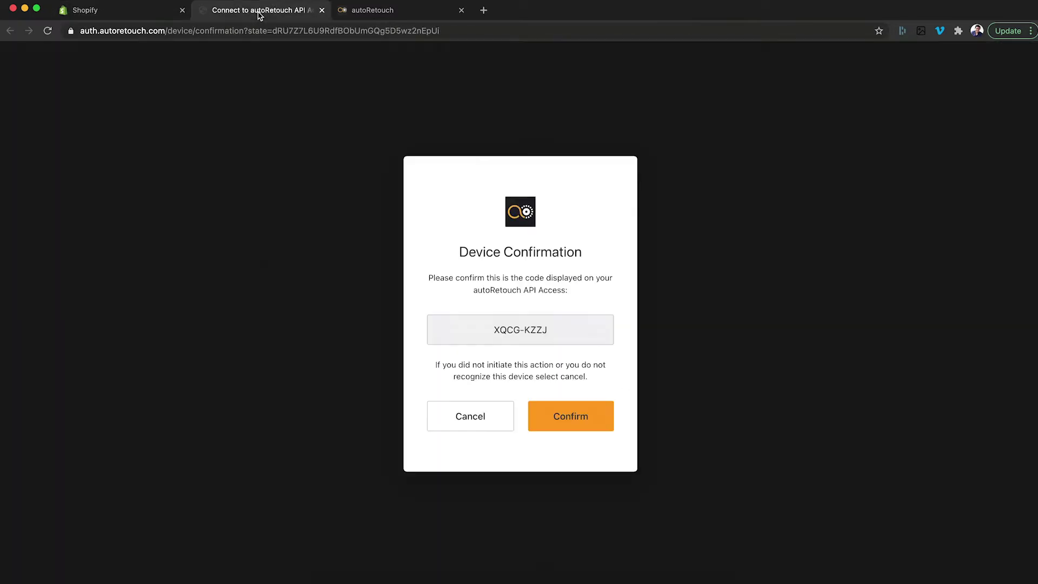
pyautogui.click(571, 418)
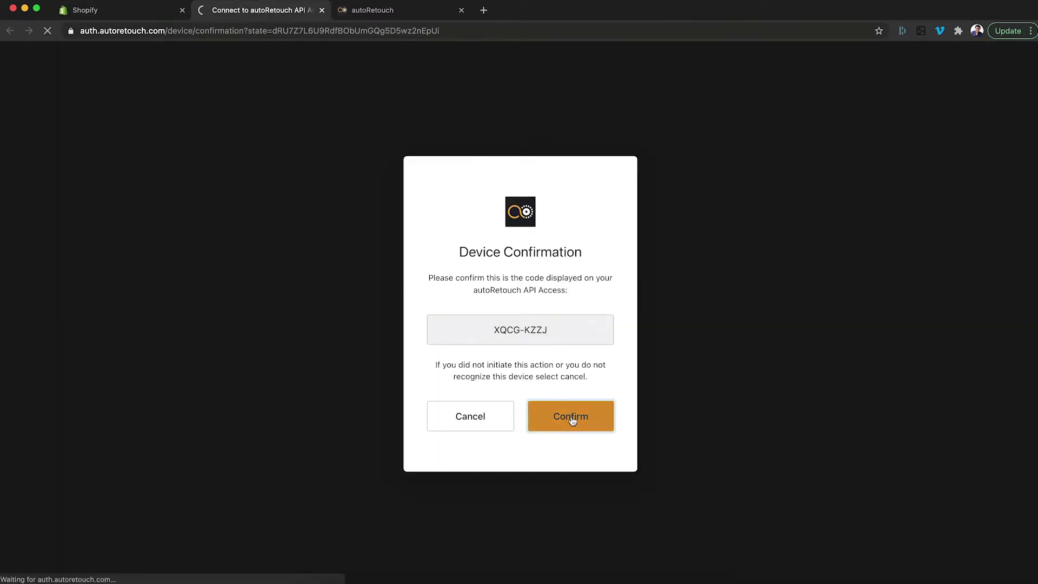
# Show the autoRetouch workflow list inside Shopify admin, then switch back to the autoRetouch web app.
pyautogui.click(122, 14)
pyautogui.click(157, 157)
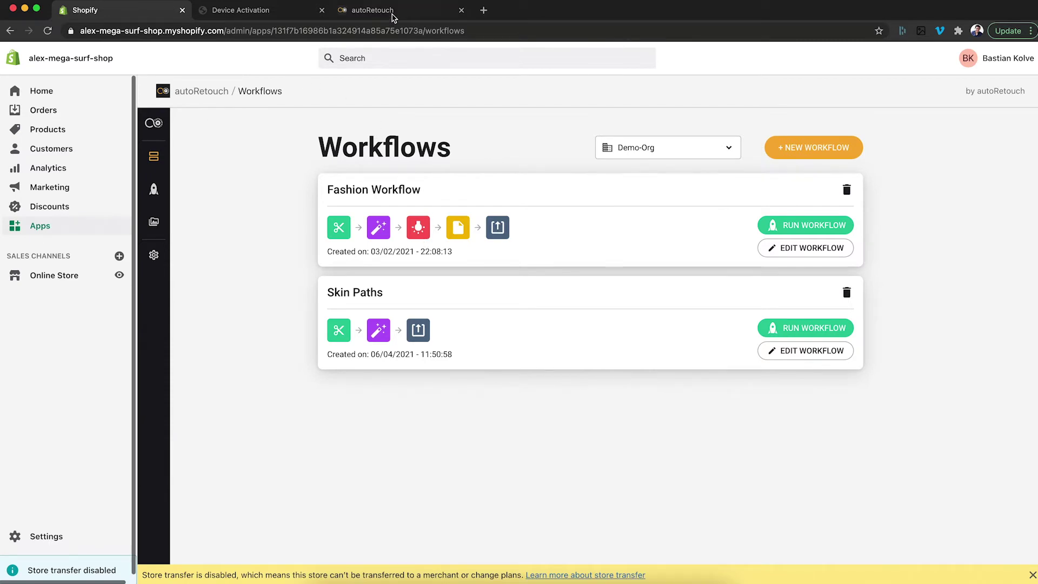
pyautogui.click(393, 18)
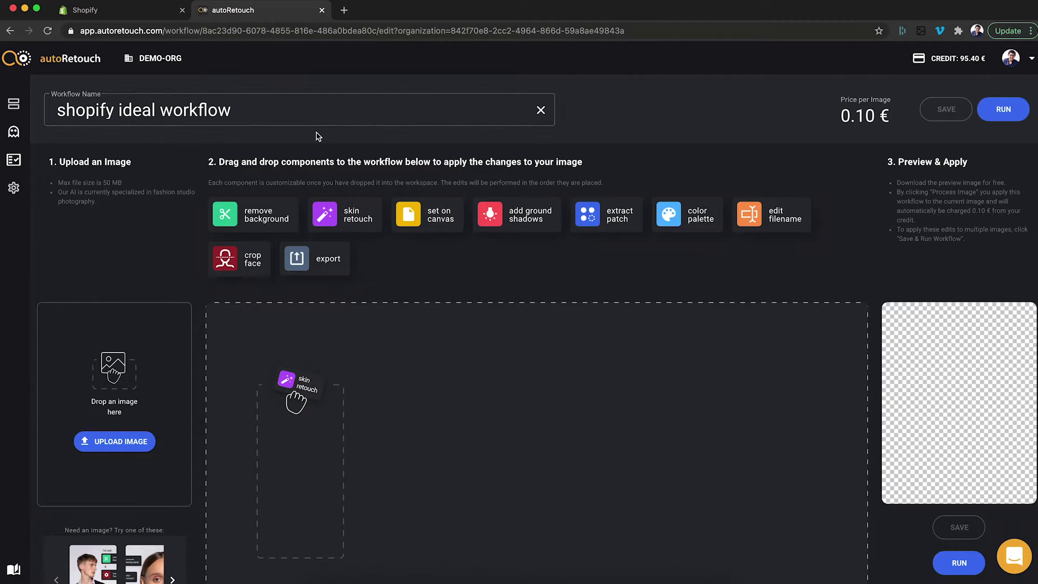
# Drag the red-jacket model JPG from the file browser into the workflow's image upload area.
pyautogui.press('super+Tab')
pyautogui.press('super+Tab')
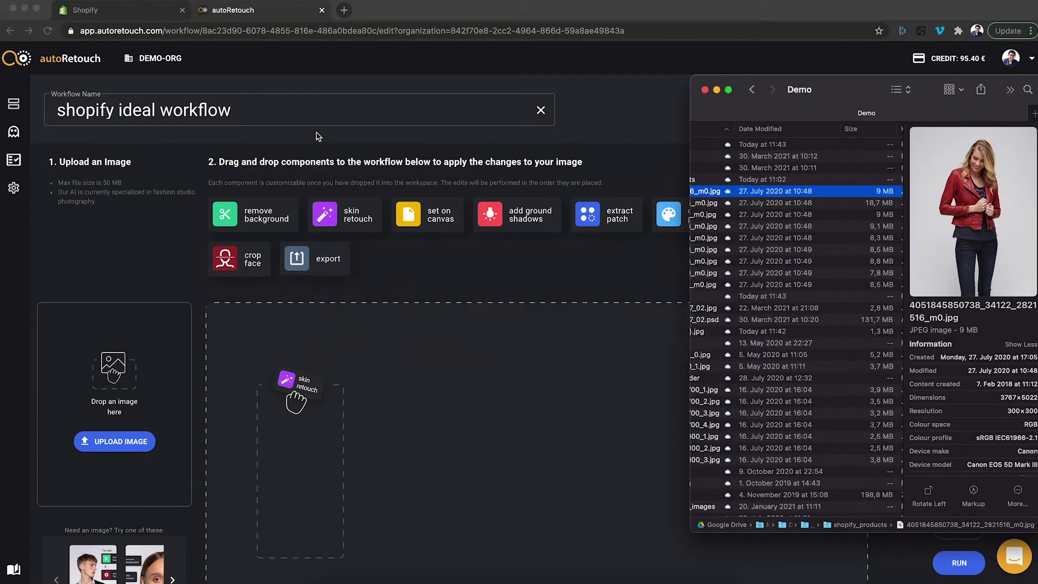
pyautogui.moveTo(706, 193); pyautogui.dragTo(135, 364)
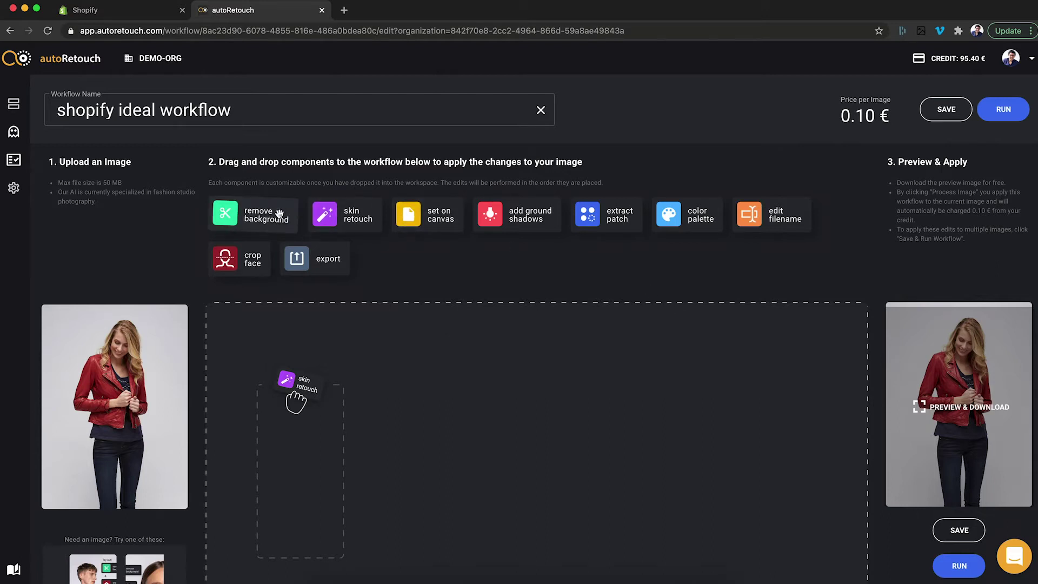
# Add a remove background step as the first step of the workflow.
pyautogui.moveTo(279, 213); pyautogui.dragTo(309, 309)
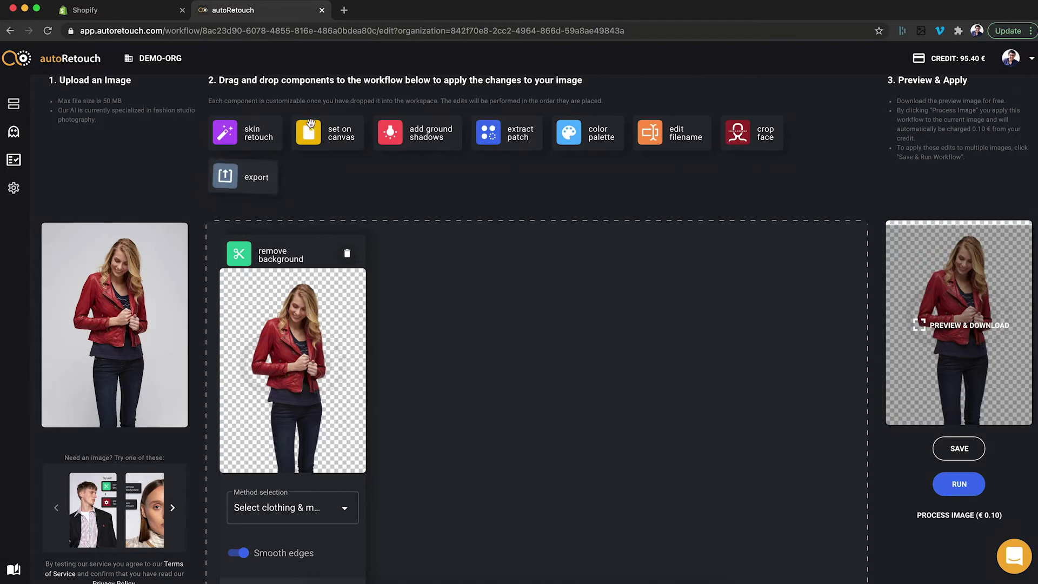
# Add a set on canvas step after background removal with padding 10 on all four sides.
pyautogui.moveTo(342, 147); pyautogui.dragTo(421, 260)
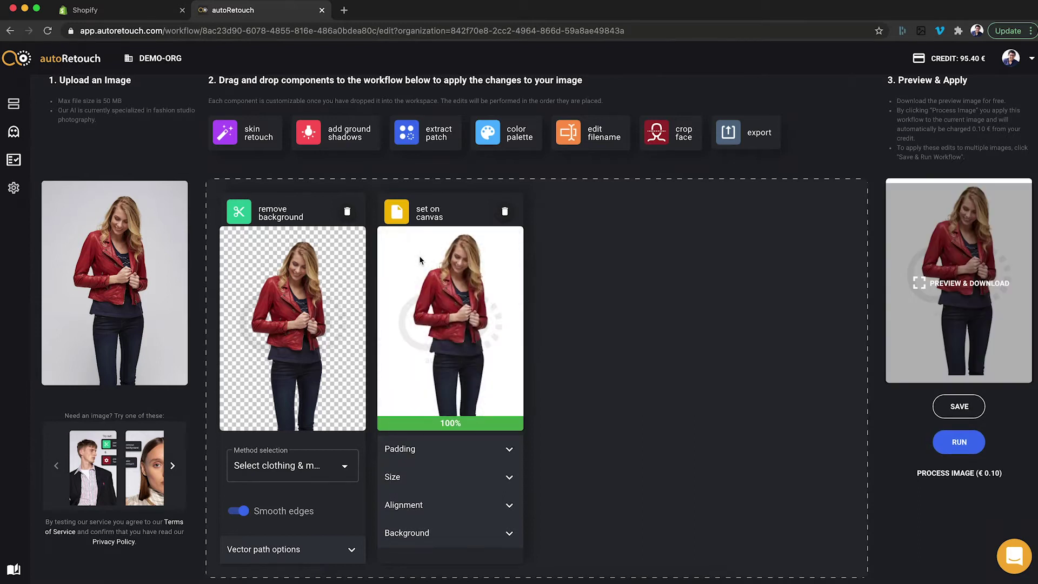
pyautogui.click(428, 450)
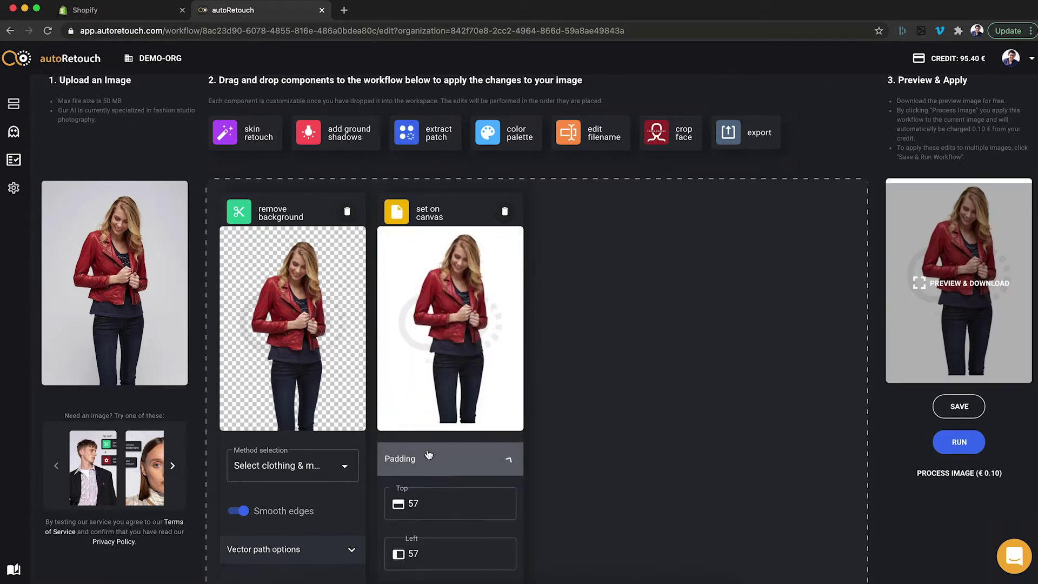
pyautogui.scroll(-2, 428, 454)
pyautogui.scroll(-1, 428, 450)
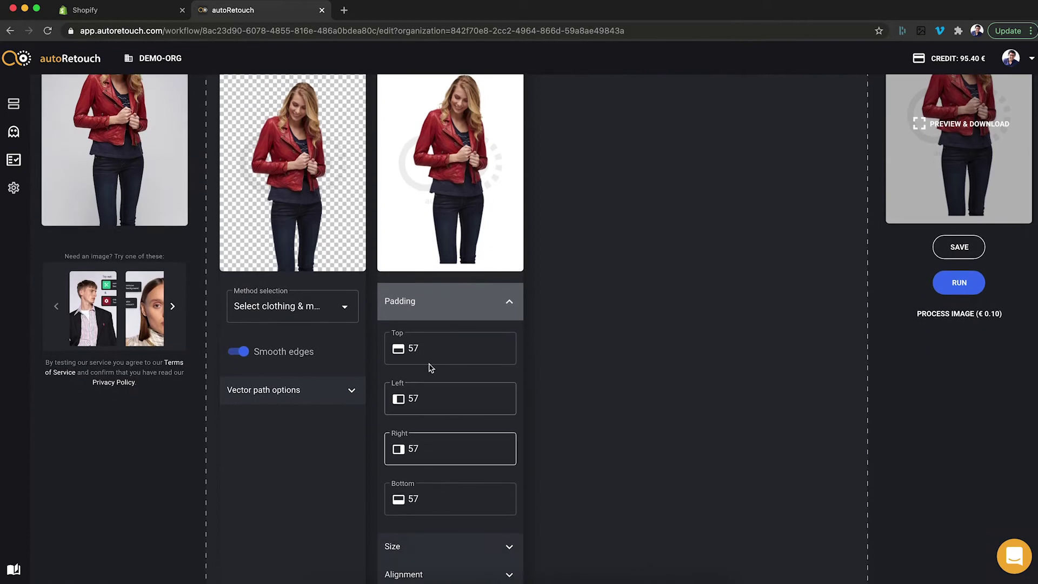
pyautogui.click(431, 347)
pyautogui.press('BackSpace')
pyautogui.press('BackSpace')
pyautogui.write('10')
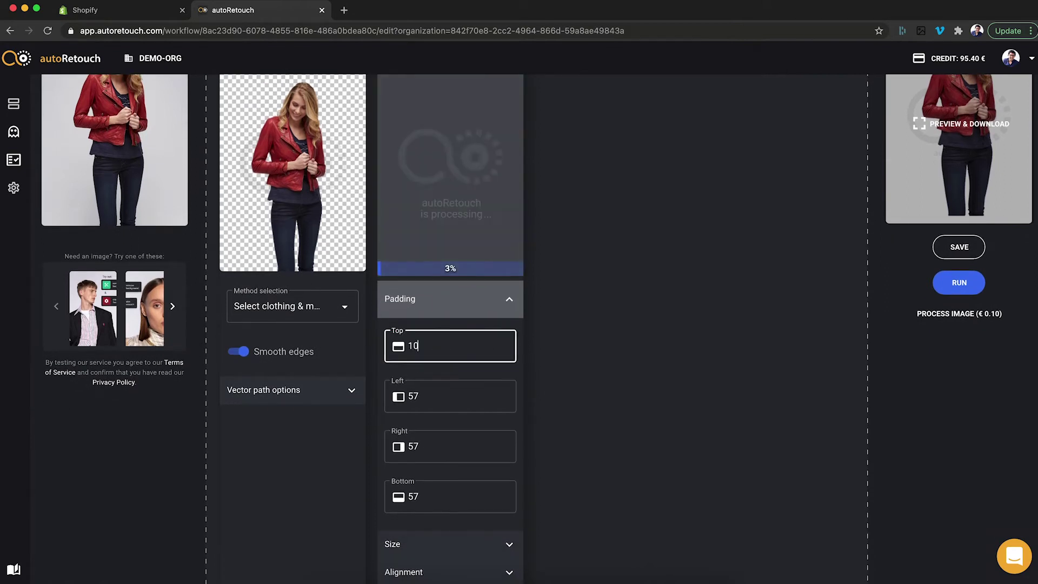
pyautogui.press('Tab')
pyautogui.write('10')
pyautogui.press('Tab')
pyautogui.write('10')
pyautogui.press('Tab')
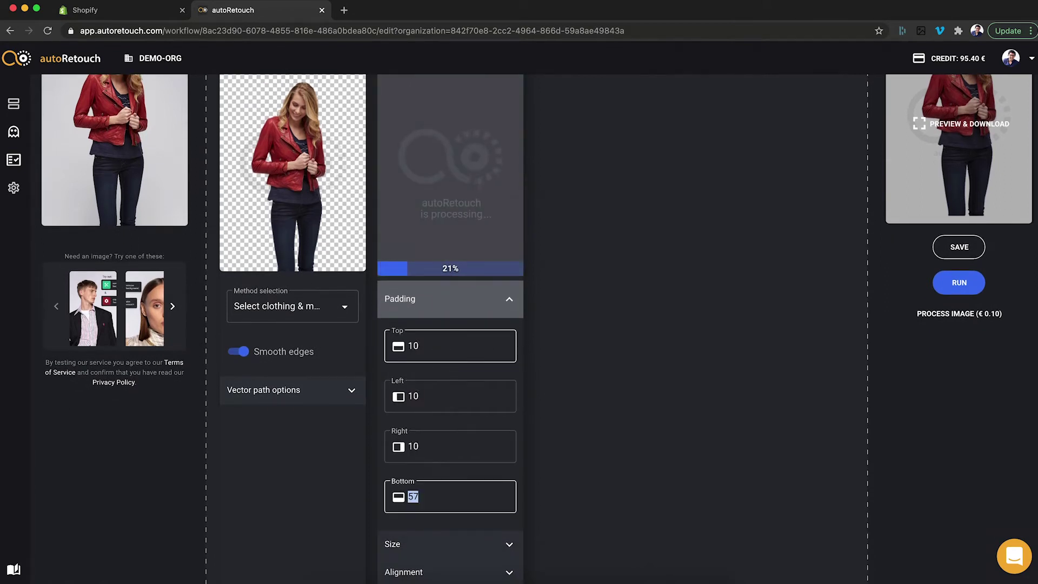
pyautogui.write('10')
pyautogui.press('Tab')
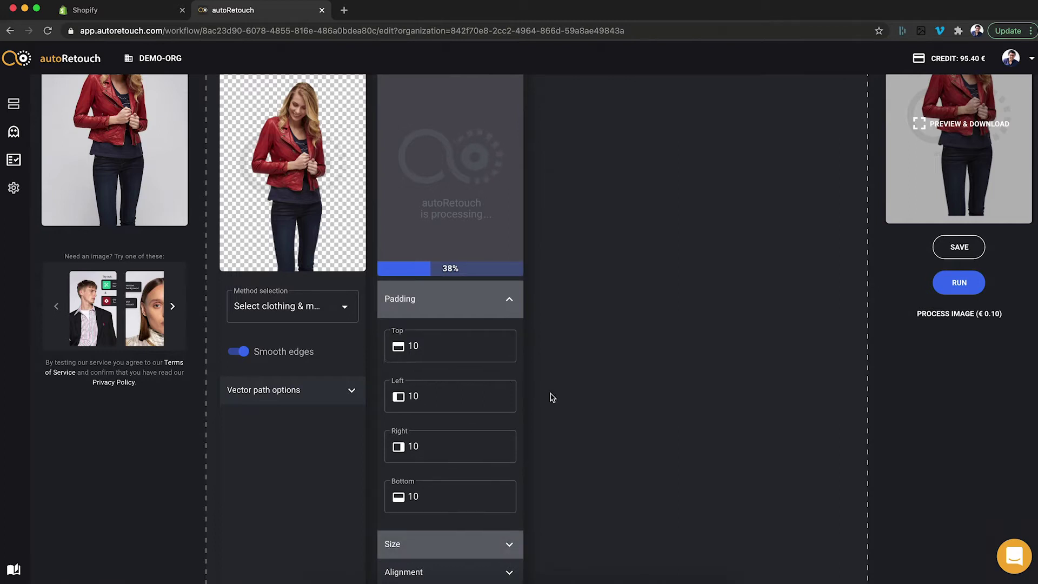
# Set the canvas size to 2048 × 2048.
pyautogui.scroll(-2, 546, 463)
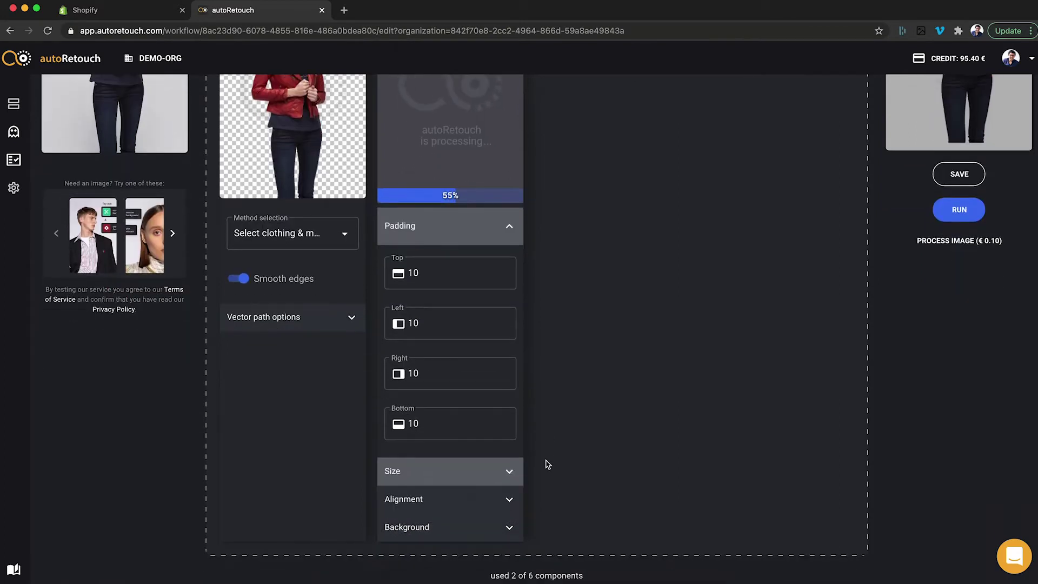
pyautogui.click(513, 478)
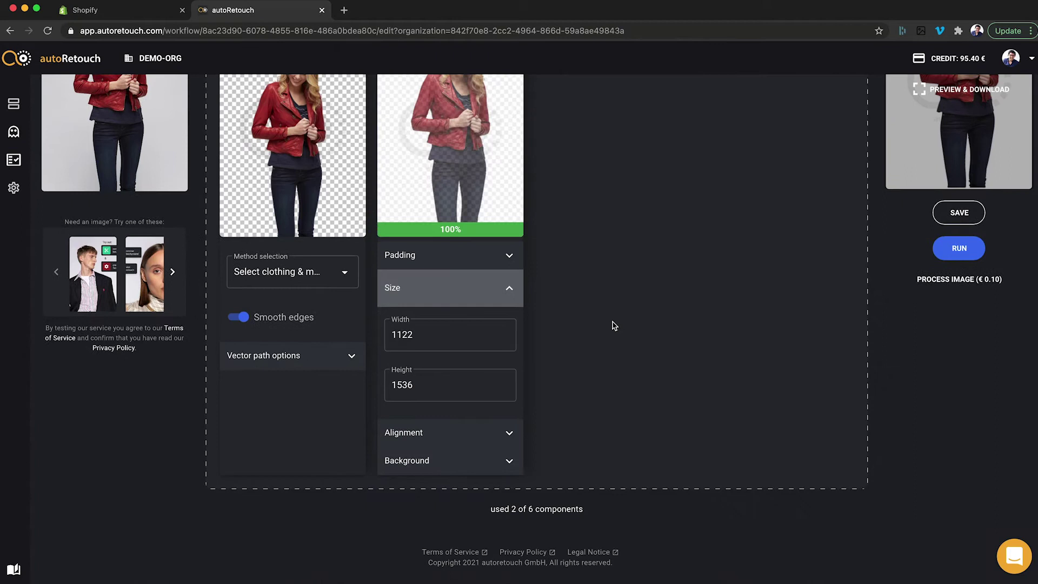
pyautogui.scroll(3, 615, 326)
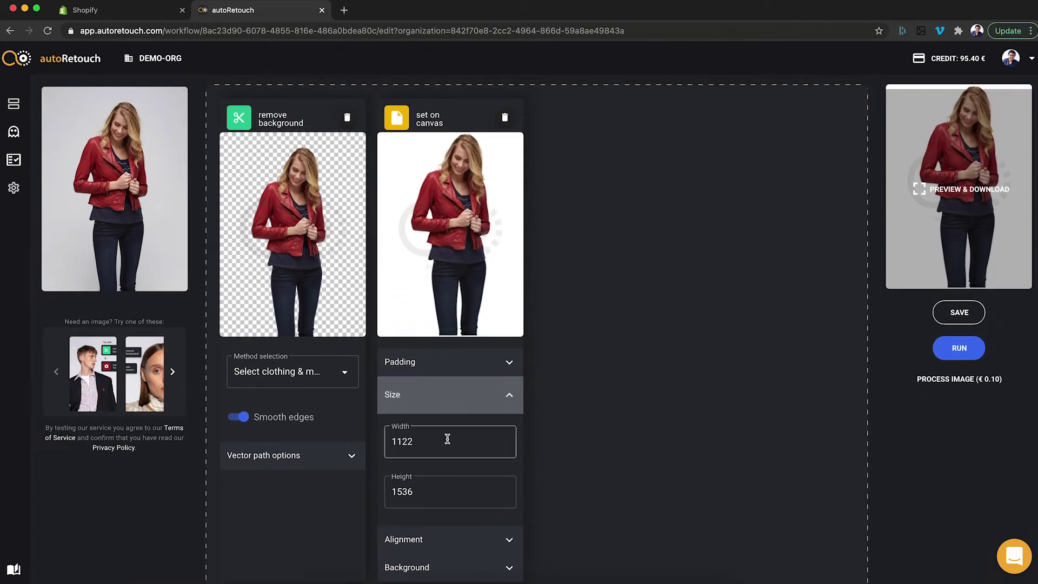
pyautogui.moveTo(433, 448); pyautogui.dragTo(379, 445)
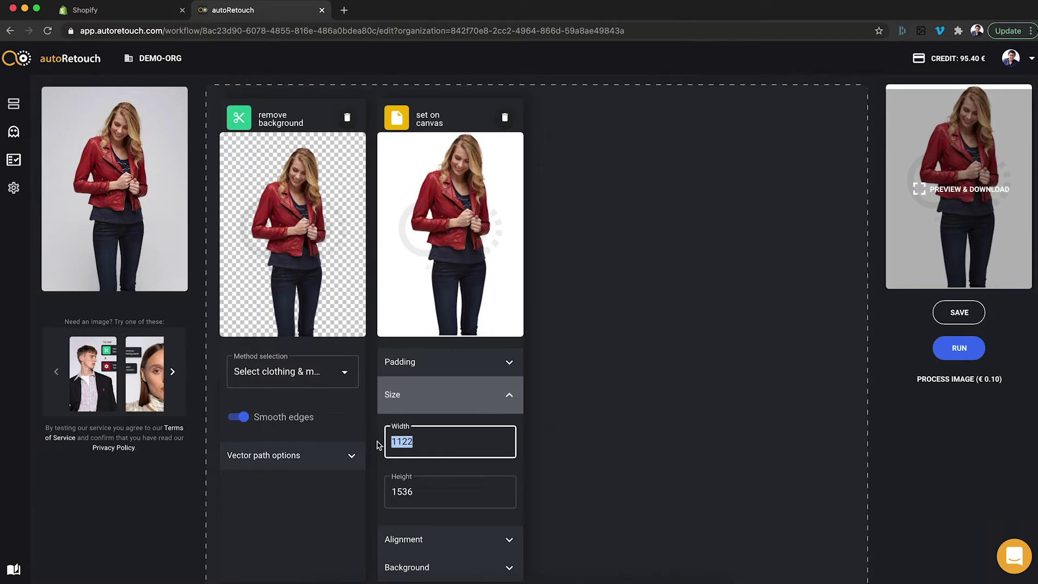
pyautogui.write('2048')
pyautogui.press('Tab')
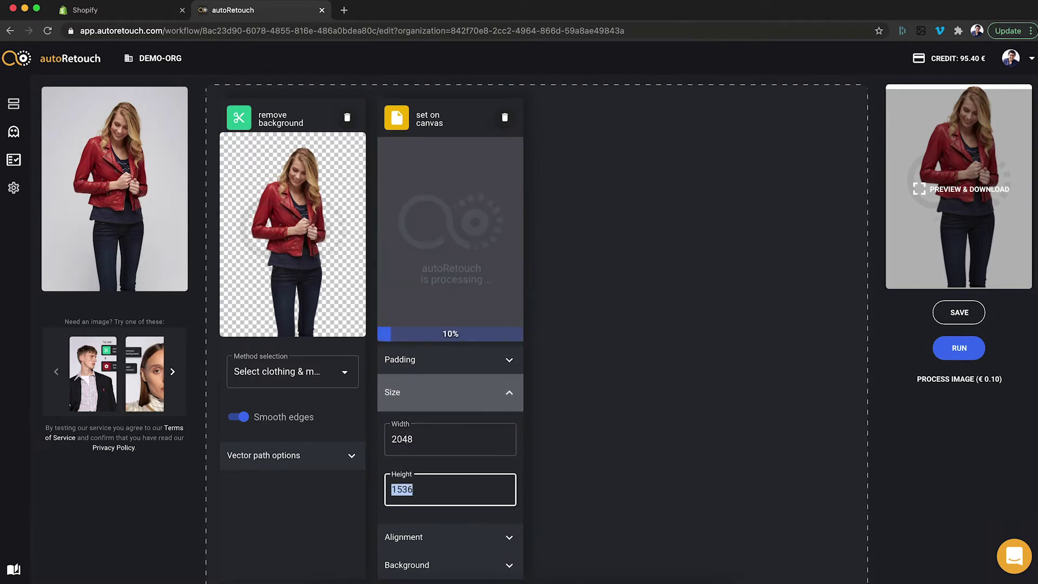
pyautogui.write('20')
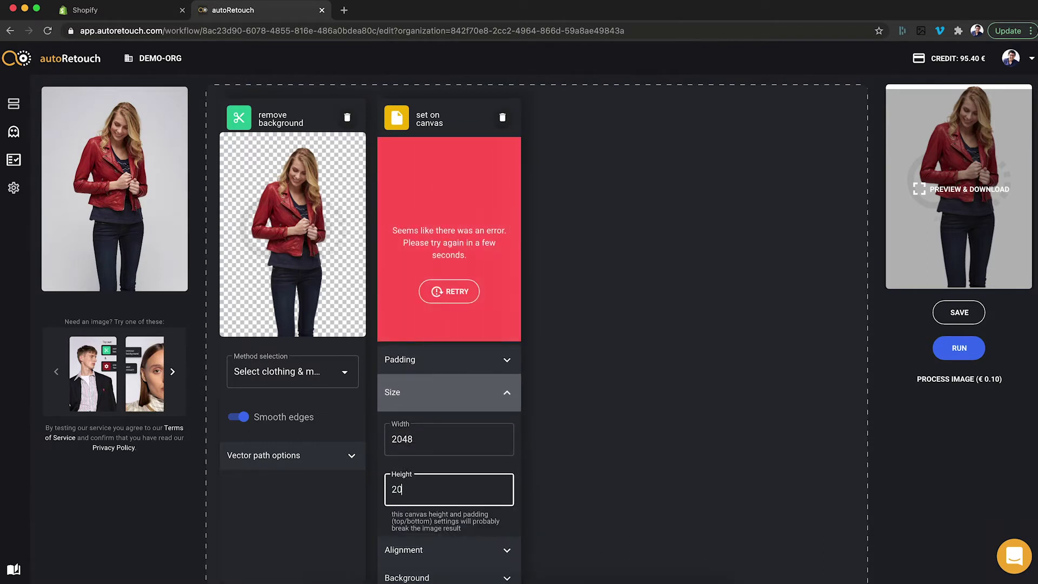
pyautogui.write('48')
pyautogui.click(560, 479)
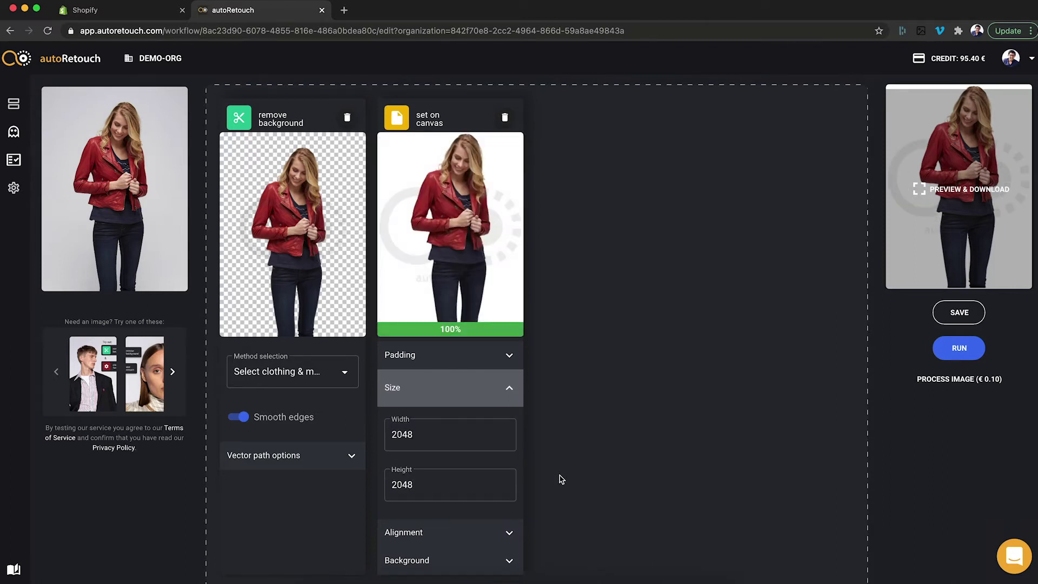
# Add an export step at the end of the workflow with JPEG as the file type.
pyautogui.scroll(3, 560, 479)
pyautogui.scroll(1, 560, 479)
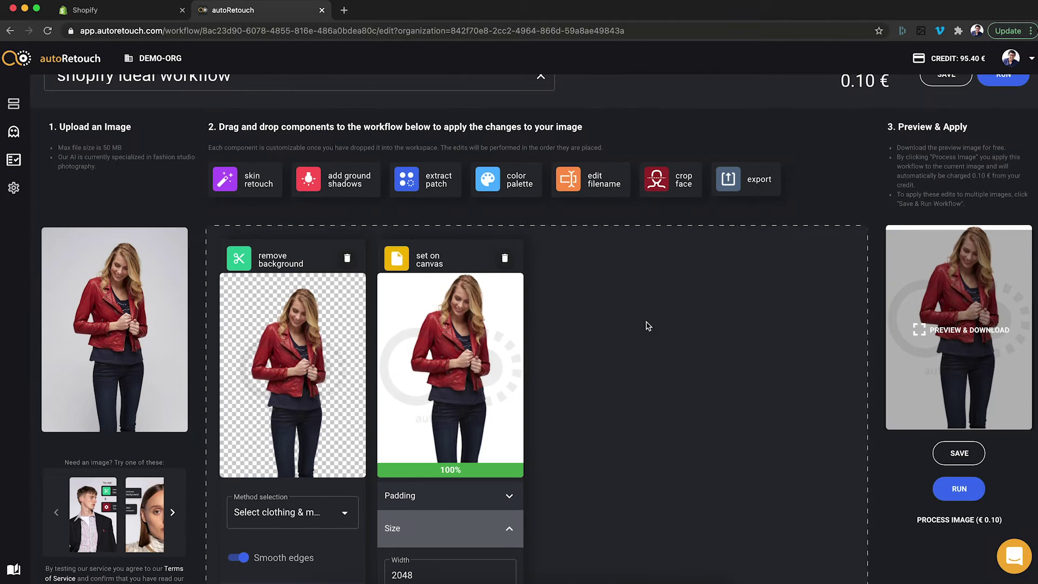
pyautogui.moveTo(724, 176); pyautogui.dragTo(651, 312)
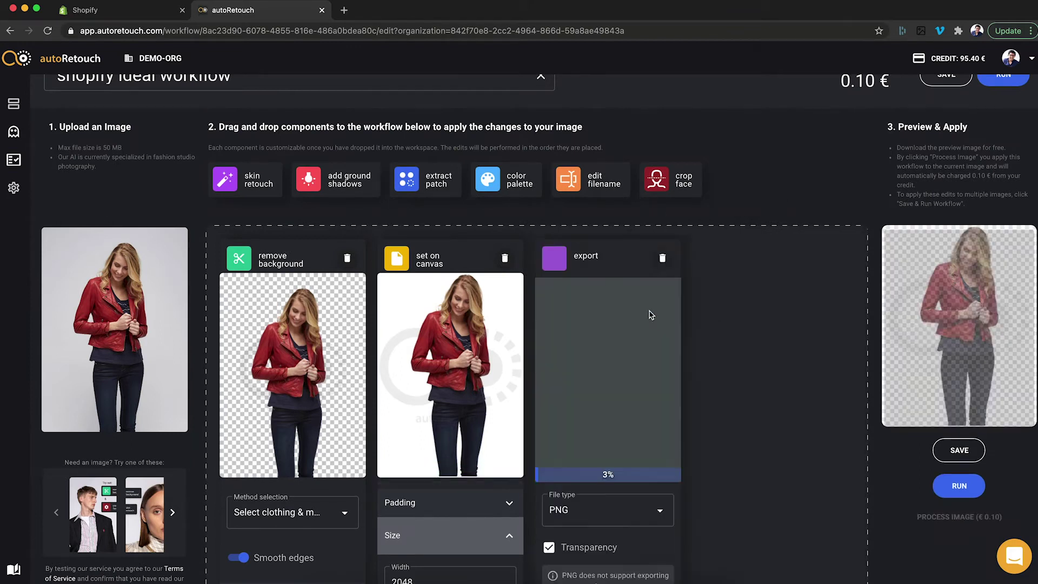
pyautogui.click(620, 516)
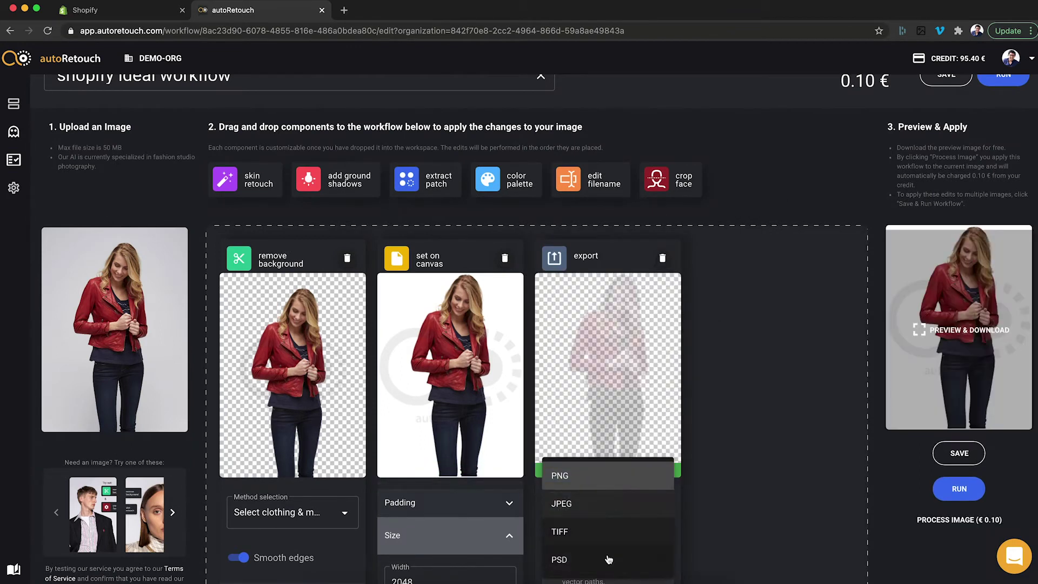
pyautogui.click(627, 506)
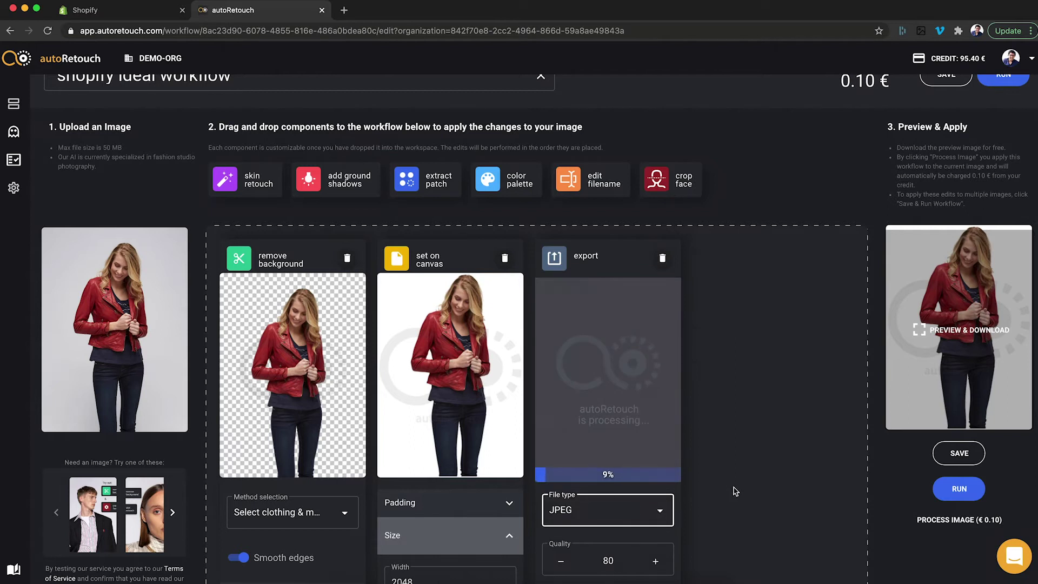
# Save the shopify ideal workflow and go back to the Workflows list in Shopify.
pyautogui.scroll(-3, 736, 491)
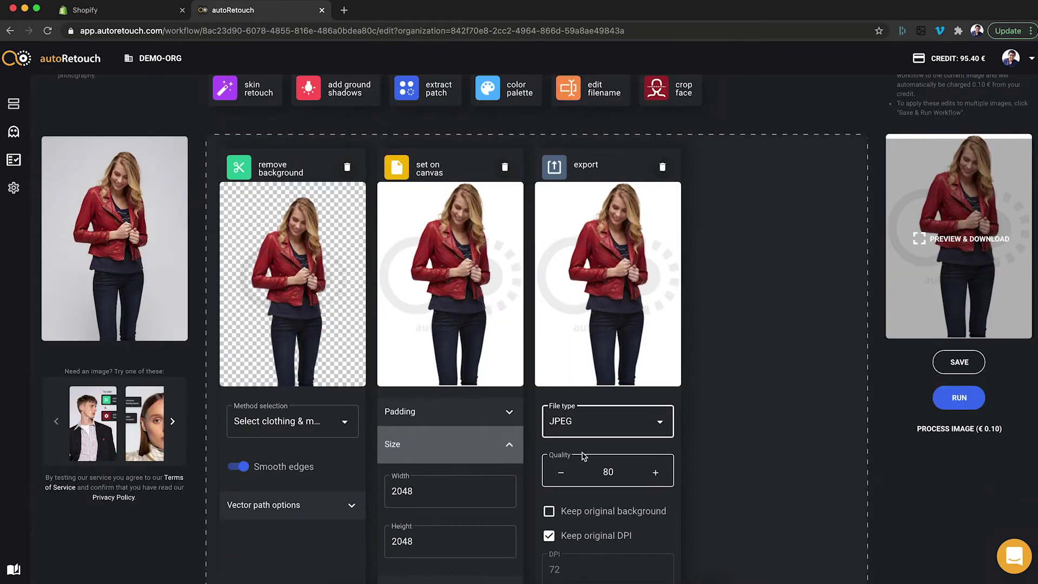
pyautogui.scroll(3, 769, 384)
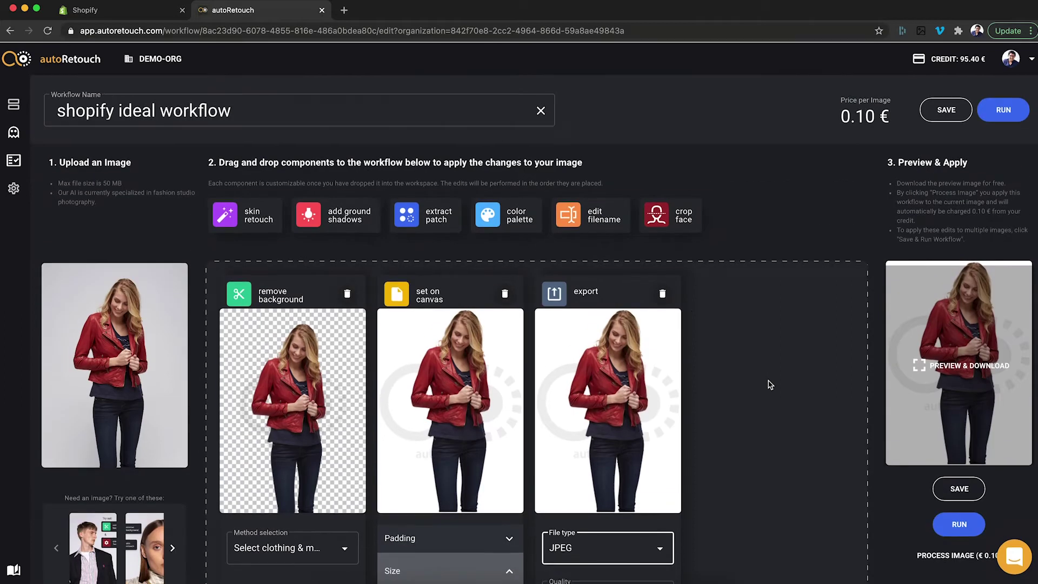
pyautogui.click(948, 110)
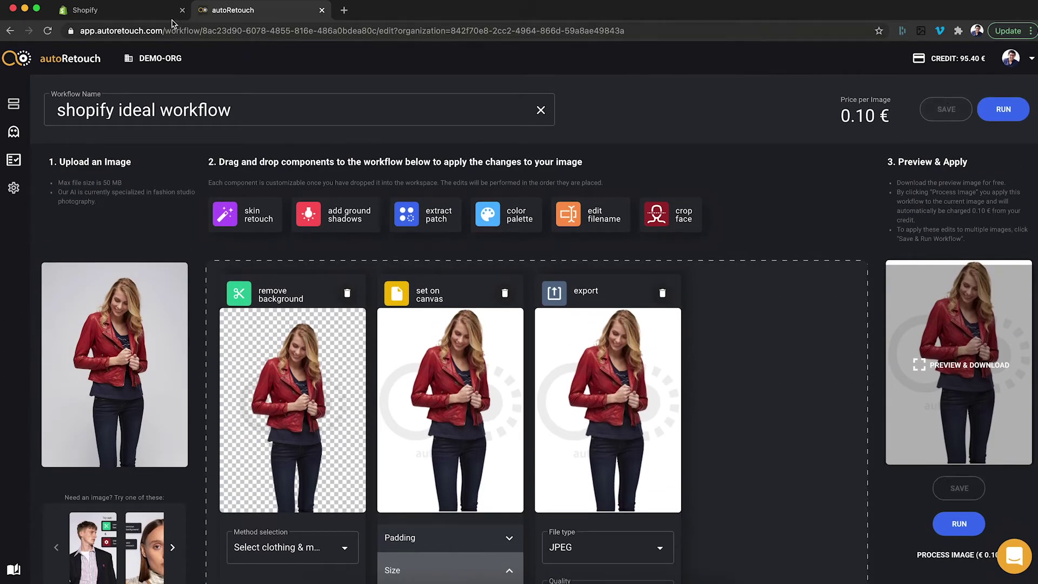
pyautogui.click(134, 12)
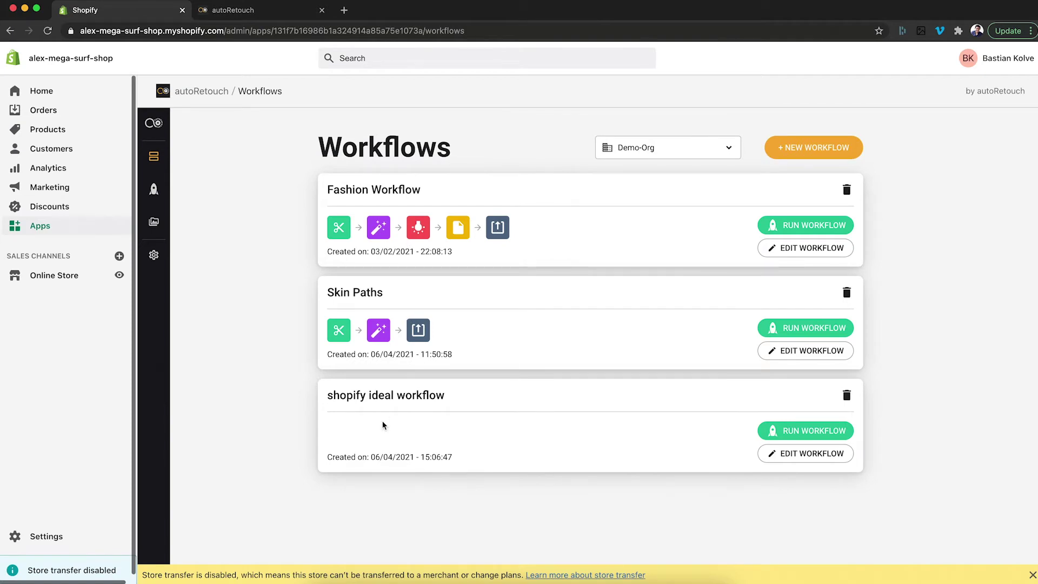
# Reload the Shopify Workflows page so the saved workflow steps appear.
pyautogui.click(416, 329)
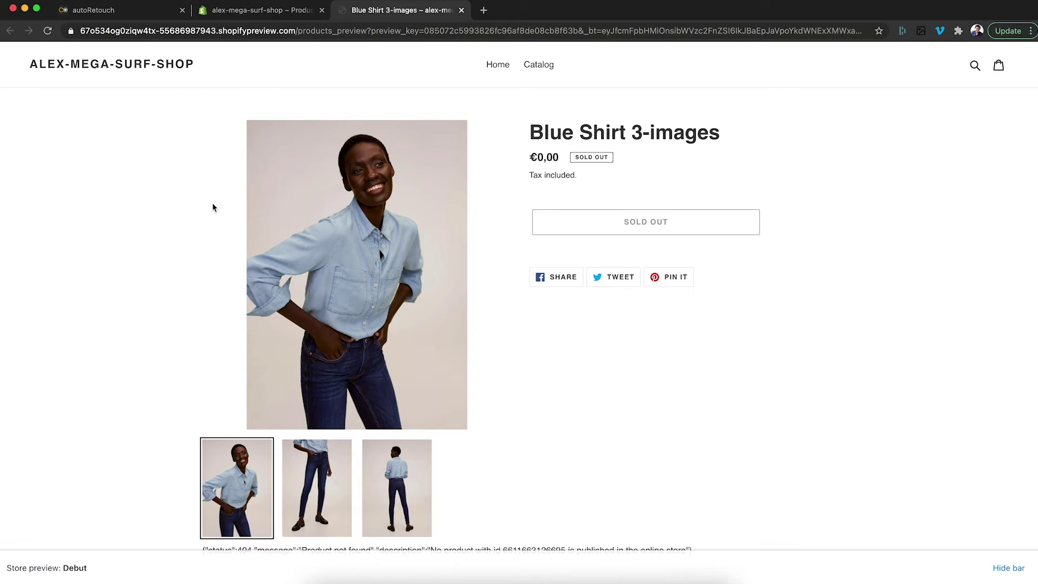
# After reviewing the Blue Shirt 3-images storefront preview, return to the shopify ideal workflow editor.
pyautogui.click(131, 12)
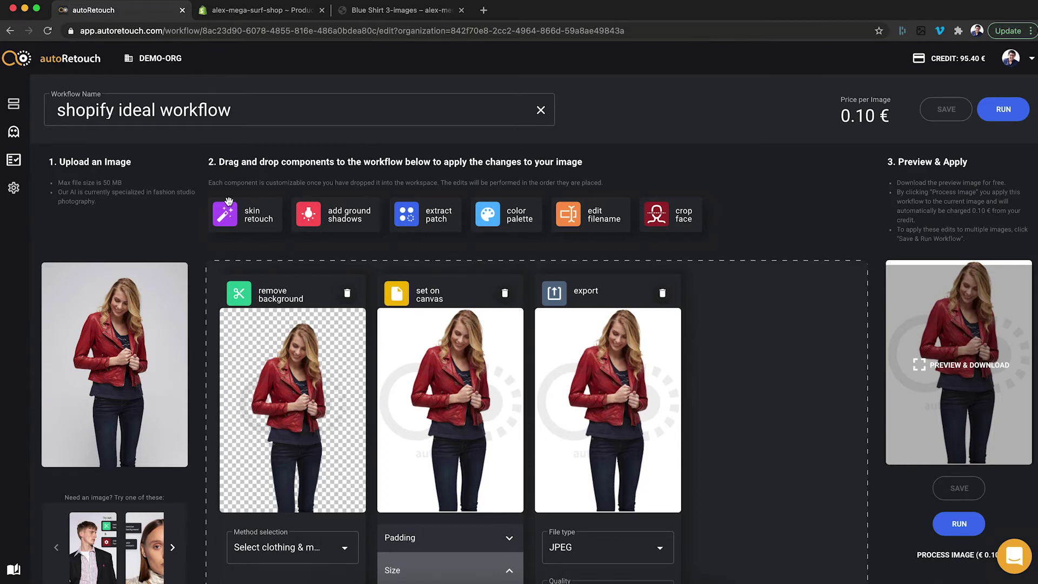
pyautogui.scroll(-3, 430, 350)
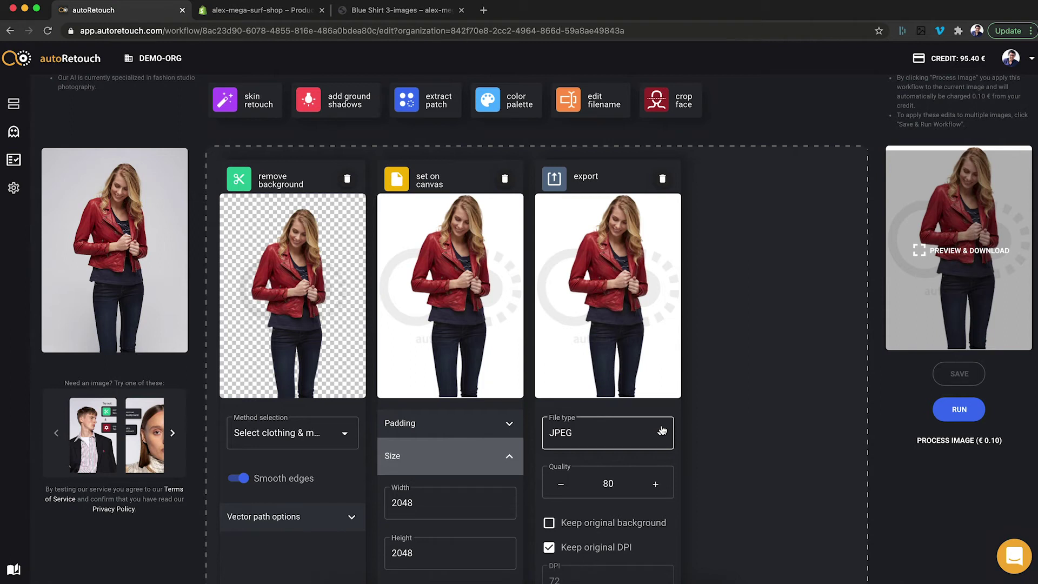
# Inspect the first Blue Shirt 3-images photo's details, then return to the product admin page.
pyautogui.click(213, 14)
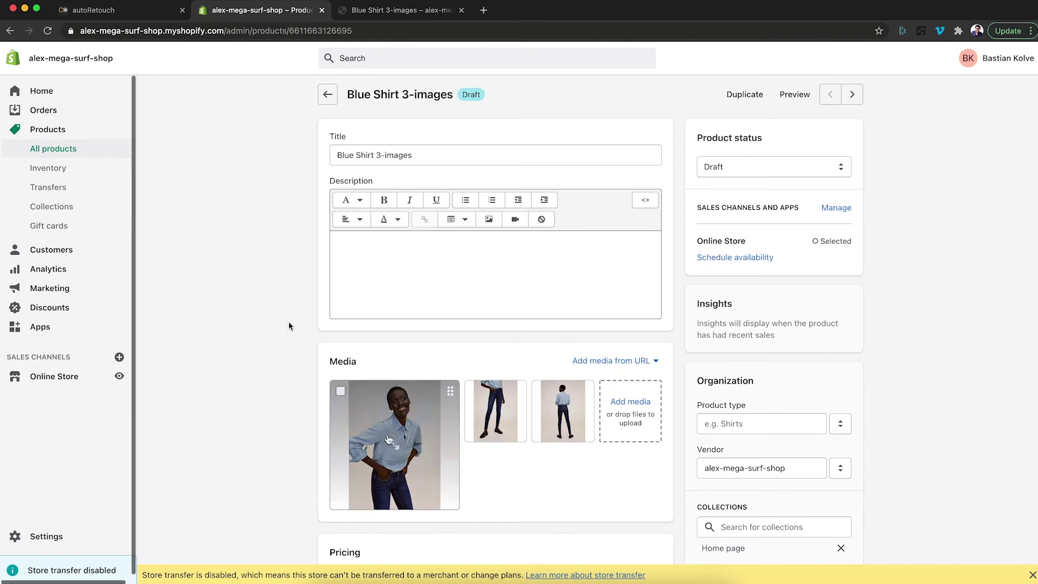
pyautogui.click(400, 463)
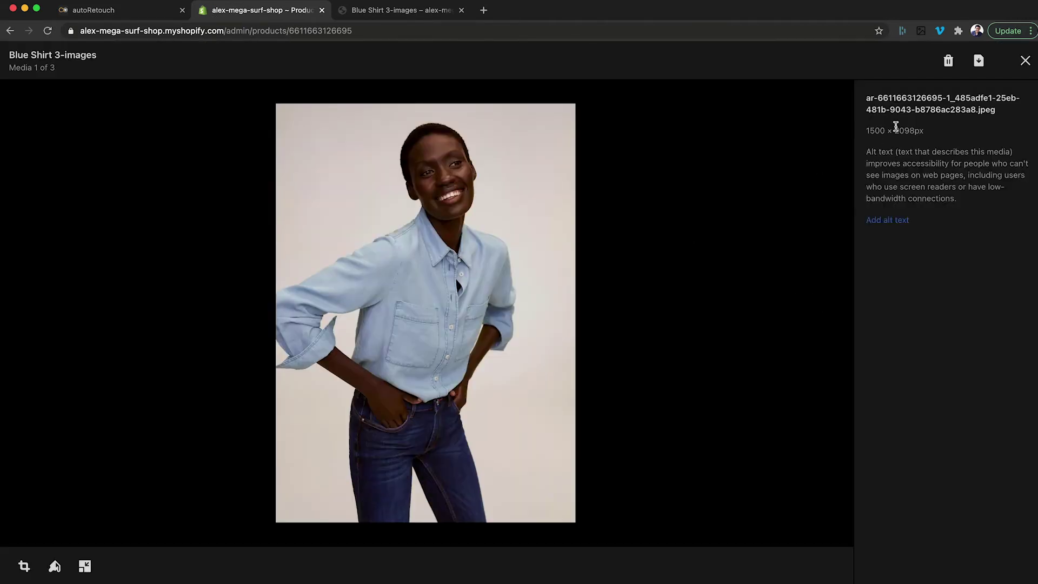
pyautogui.click(1025, 60)
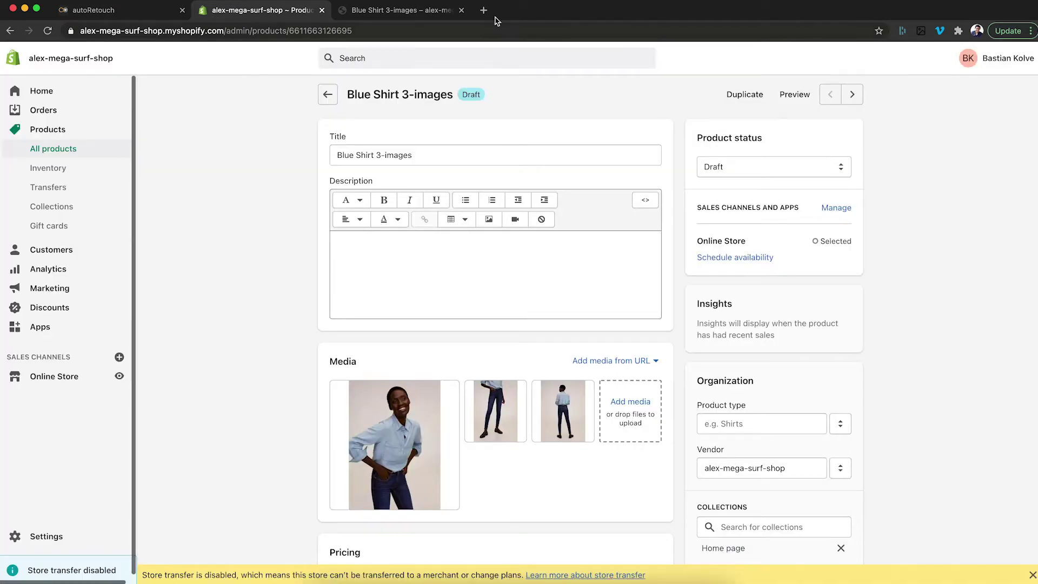
pyautogui.click(399, 14)
pyautogui.click(251, 13)
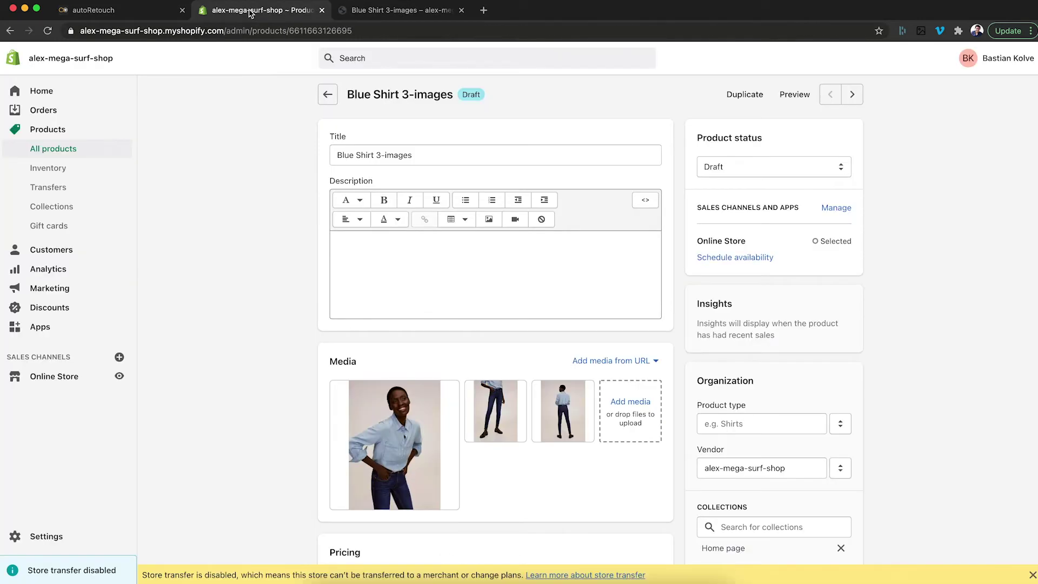
# Open the autoRetouch app from Shopify's Apps page and bring up its workflows list.
pyautogui.click(34, 328)
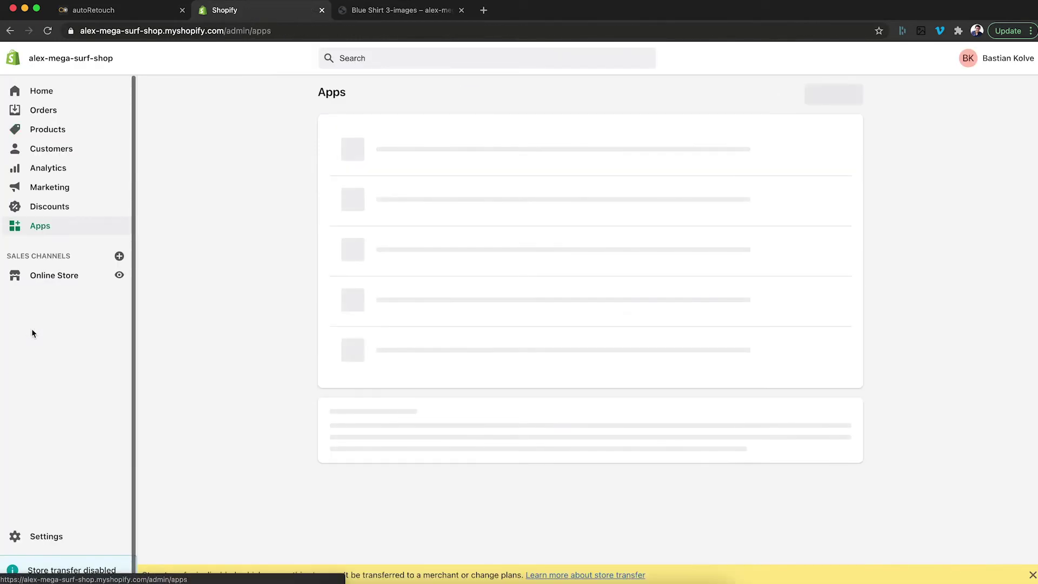
pyautogui.click(393, 194)
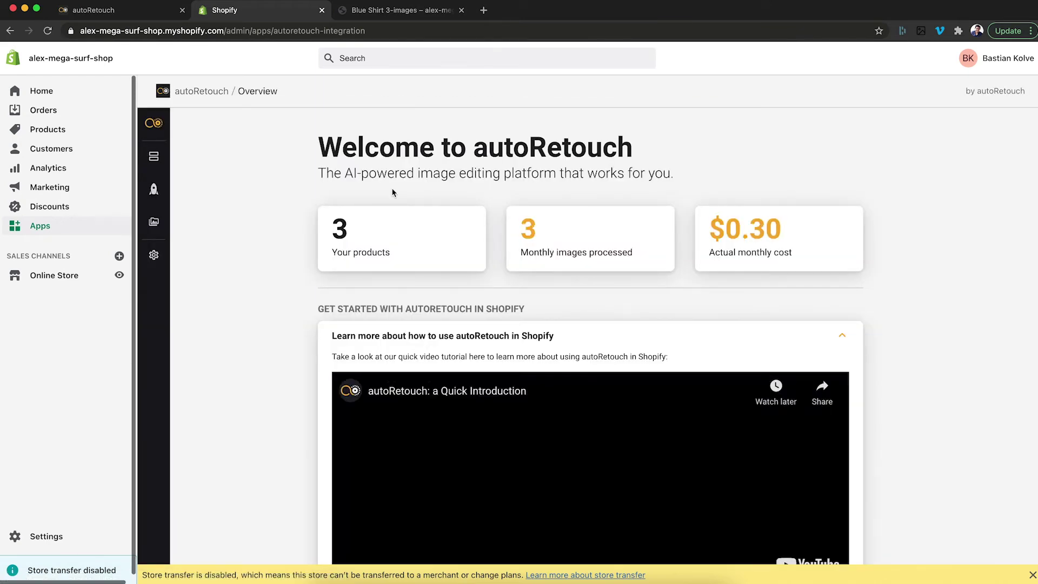
pyautogui.click(155, 158)
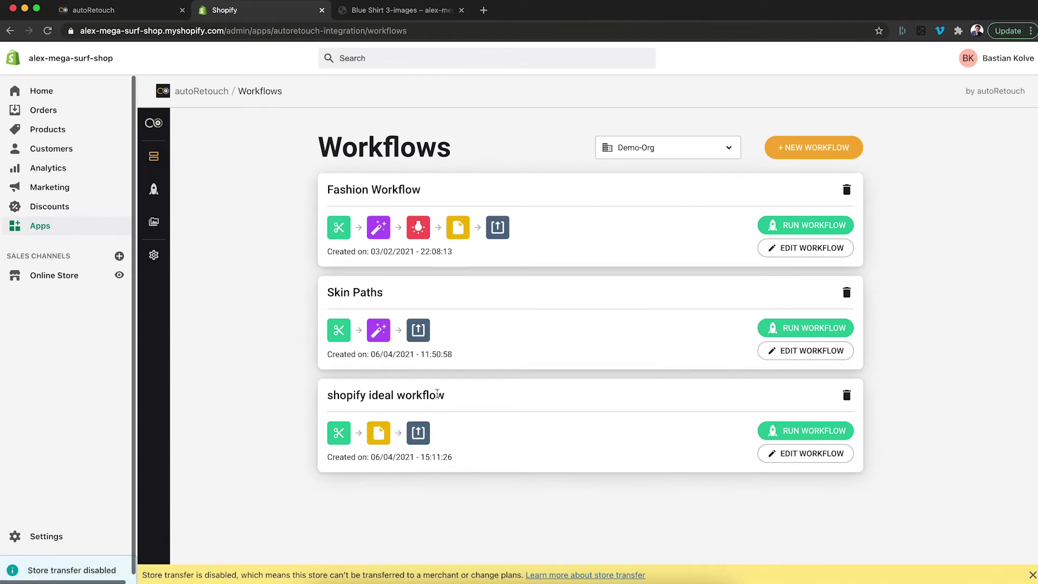
pyautogui.click(146, 8)
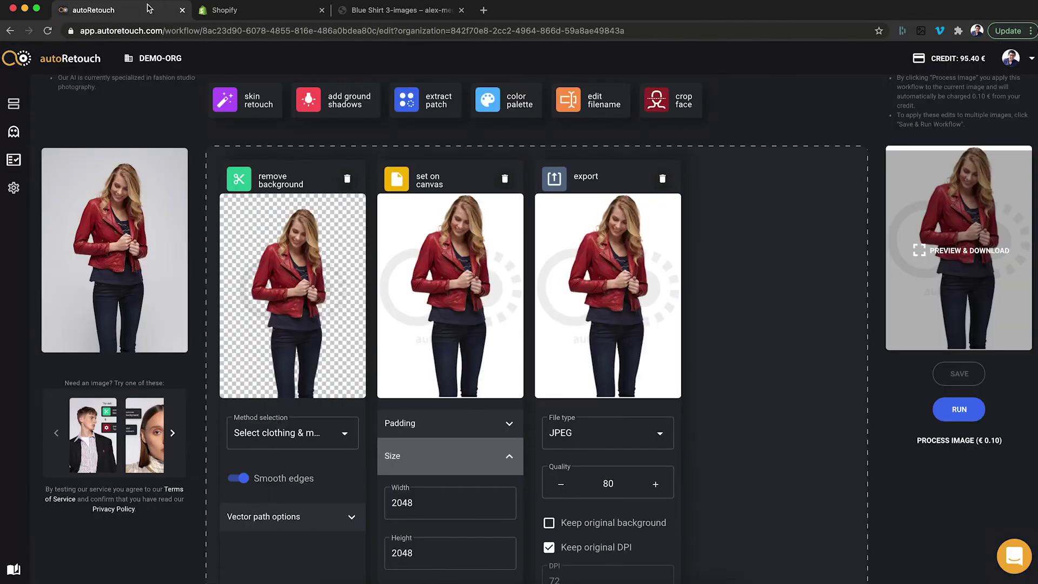
pyautogui.click(224, 10)
# Add the Blue Shirt 3-images product's three photos to the shopify ideal workflow.
pyautogui.click(791, 432)
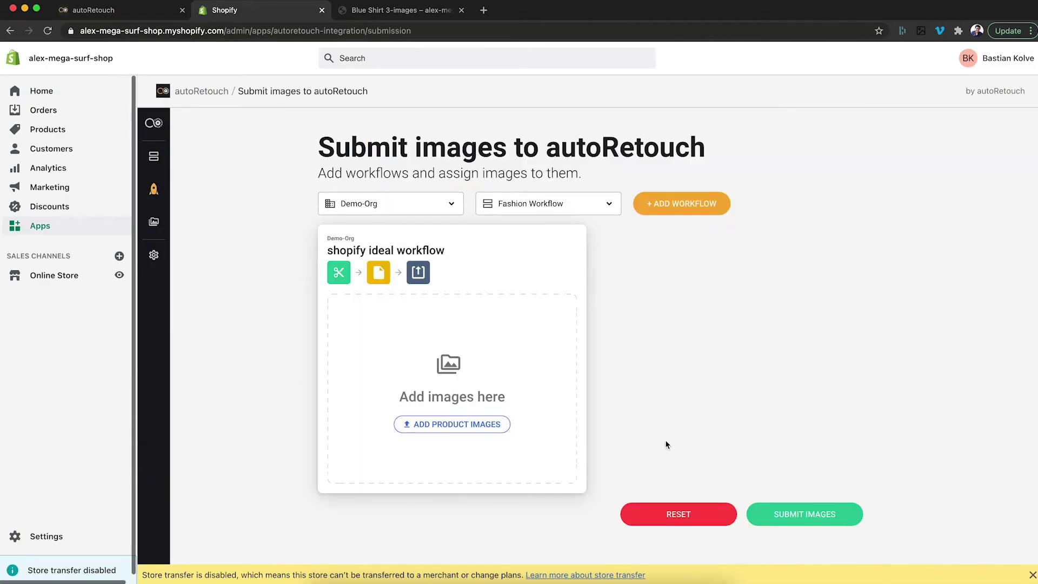
pyautogui.click(493, 425)
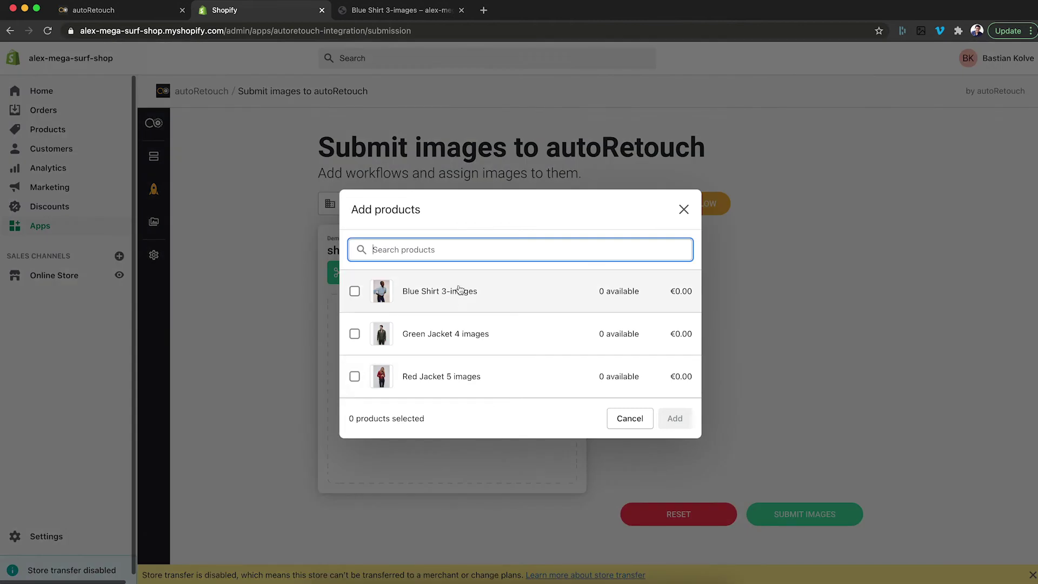
pyautogui.click(355, 291)
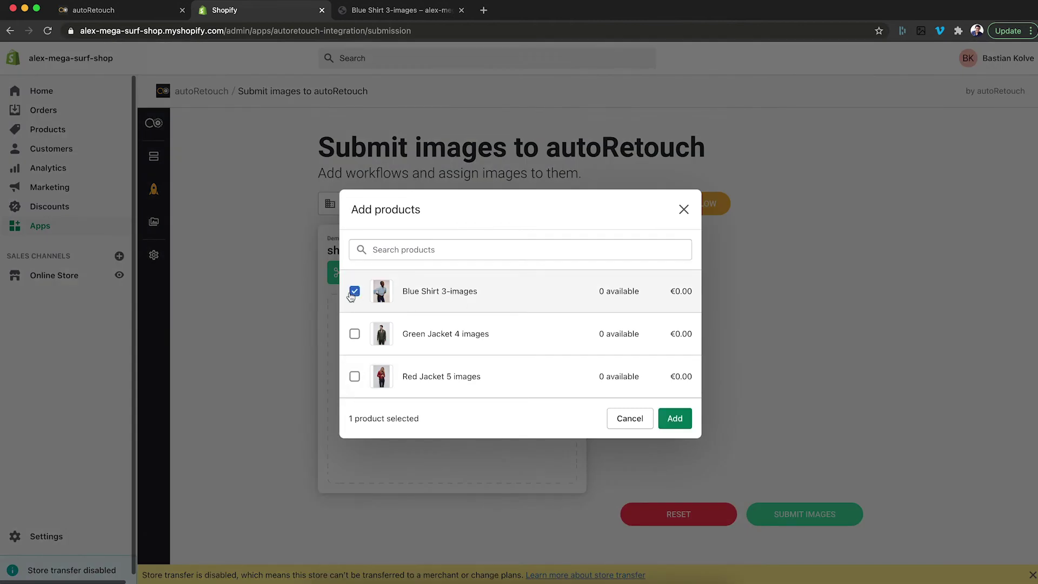
pyautogui.click(675, 419)
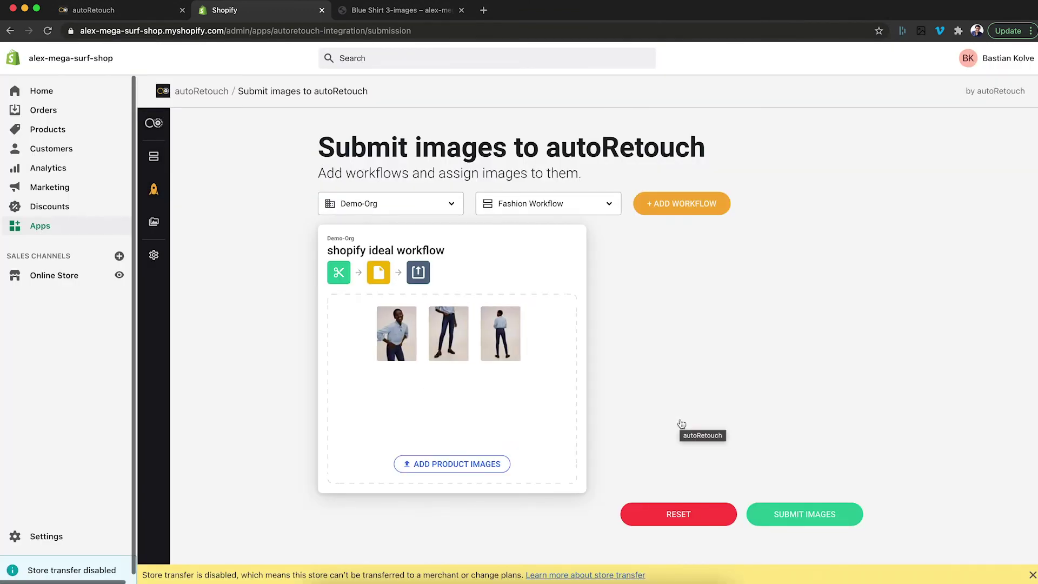
# Submit the three Blue Shirt photos for retouching.
pyautogui.click(819, 514)
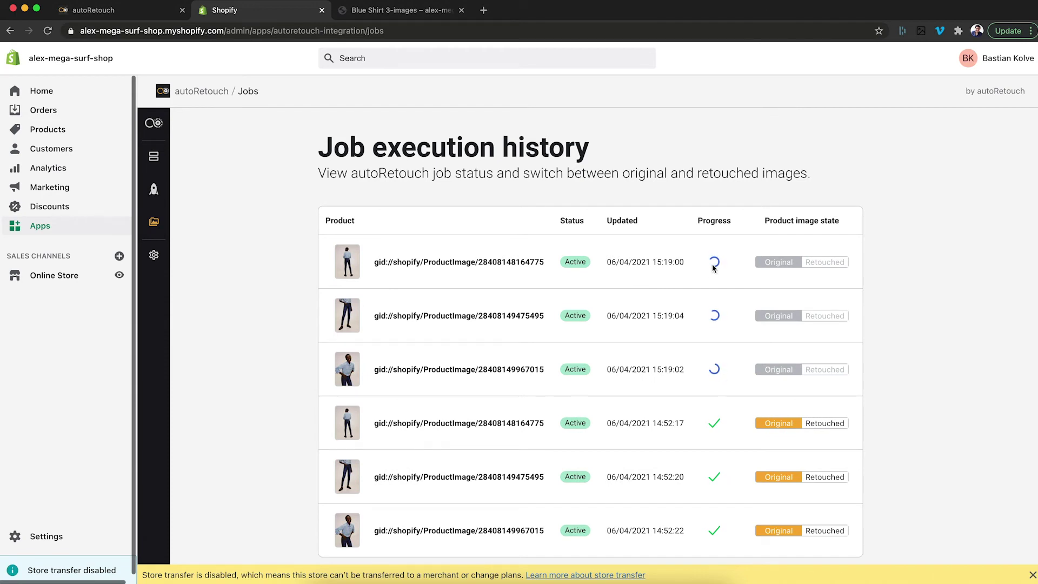
# Check the shopify ideal workflow's run results in autoRetouch, then return to the Shopify job history.
pyautogui.click(139, 10)
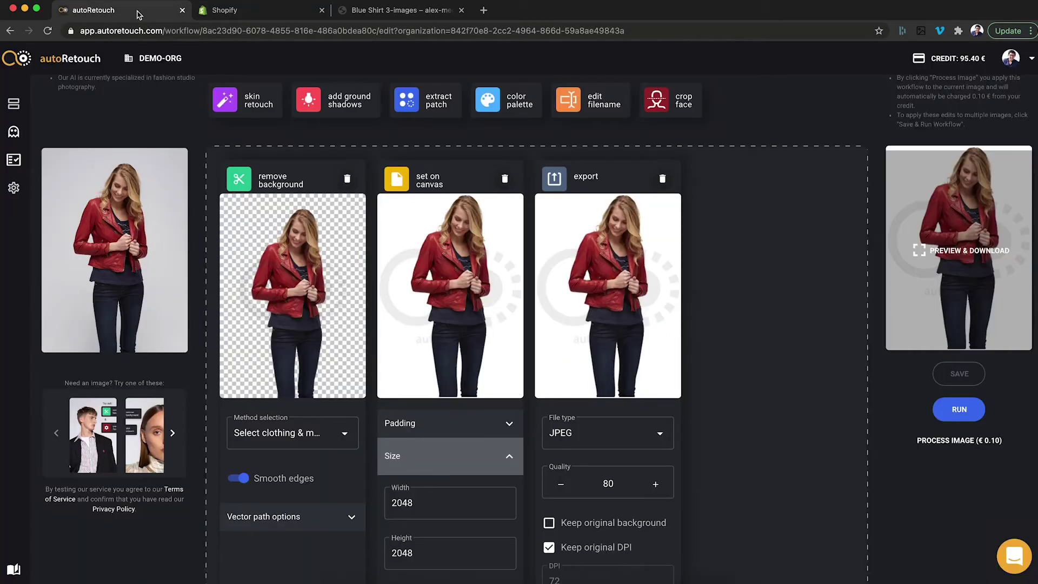
pyautogui.scroll(3, 478, 125)
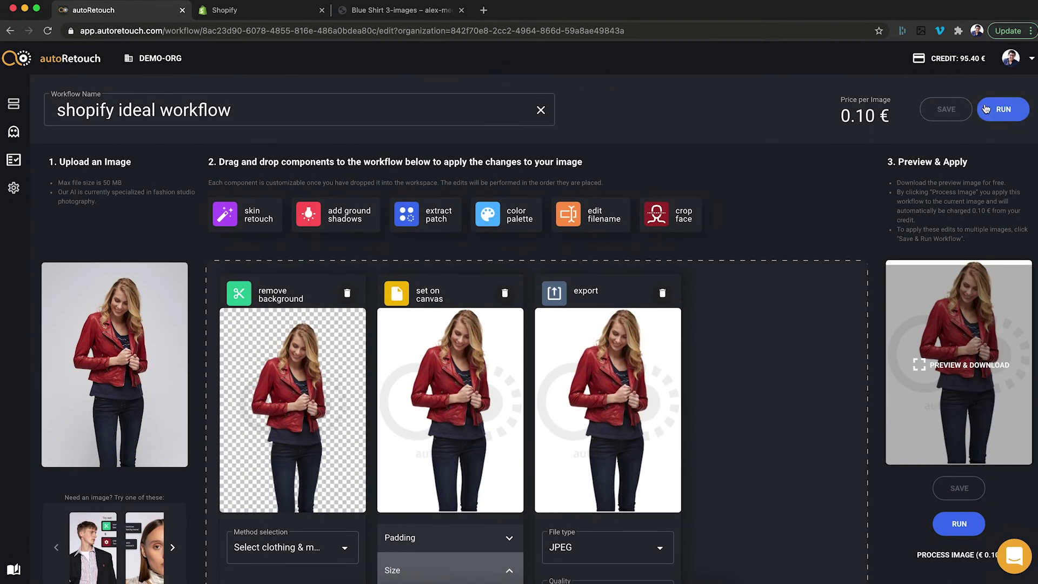
pyautogui.click(998, 115)
pyautogui.scroll(-5, 669, 192)
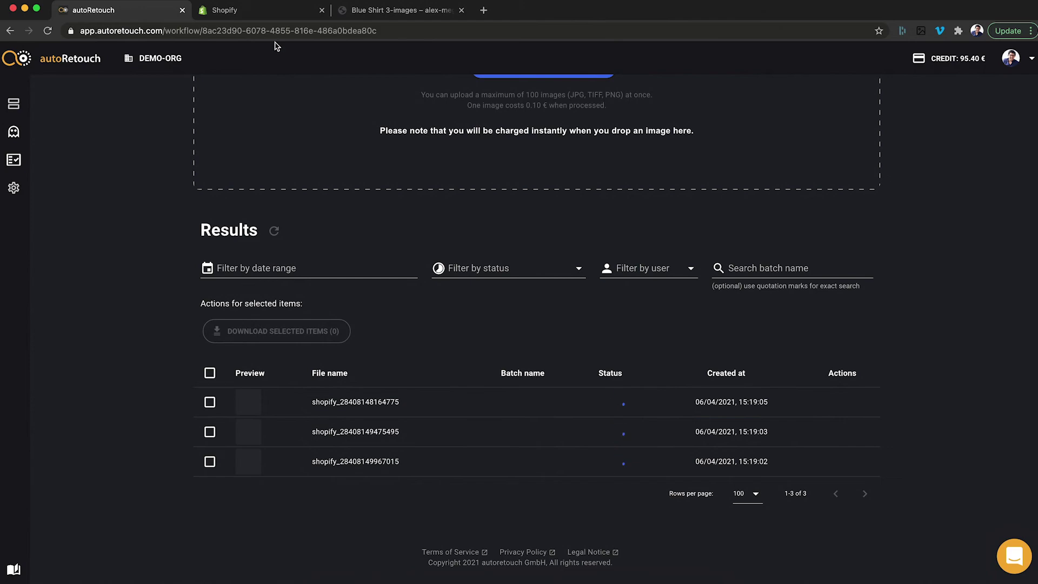
pyautogui.click(264, 17)
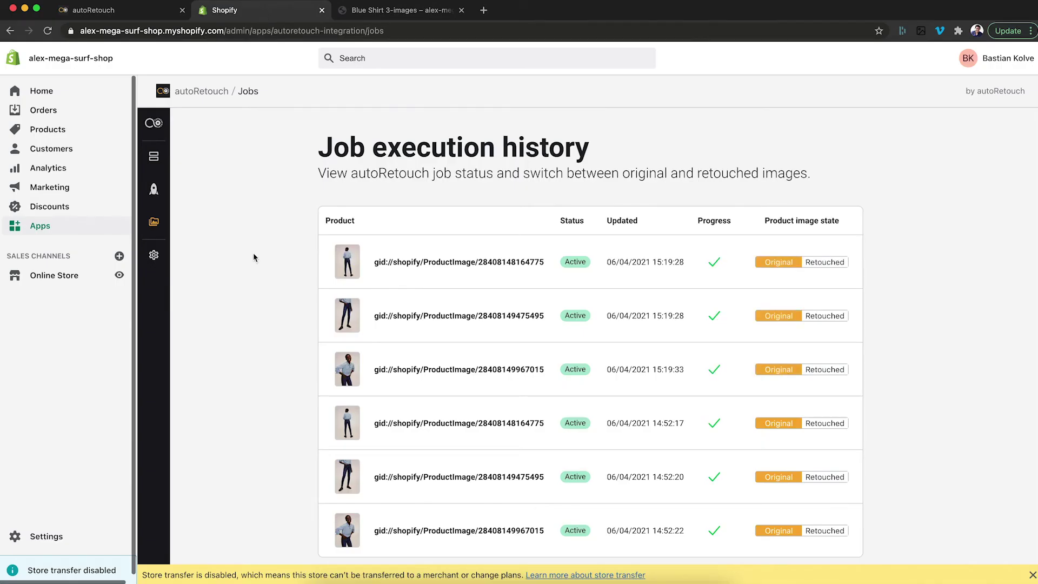
# Switch the first and third Blue Shirt jobs to their retouched versions, then go to Products.
pyautogui.click(826, 262)
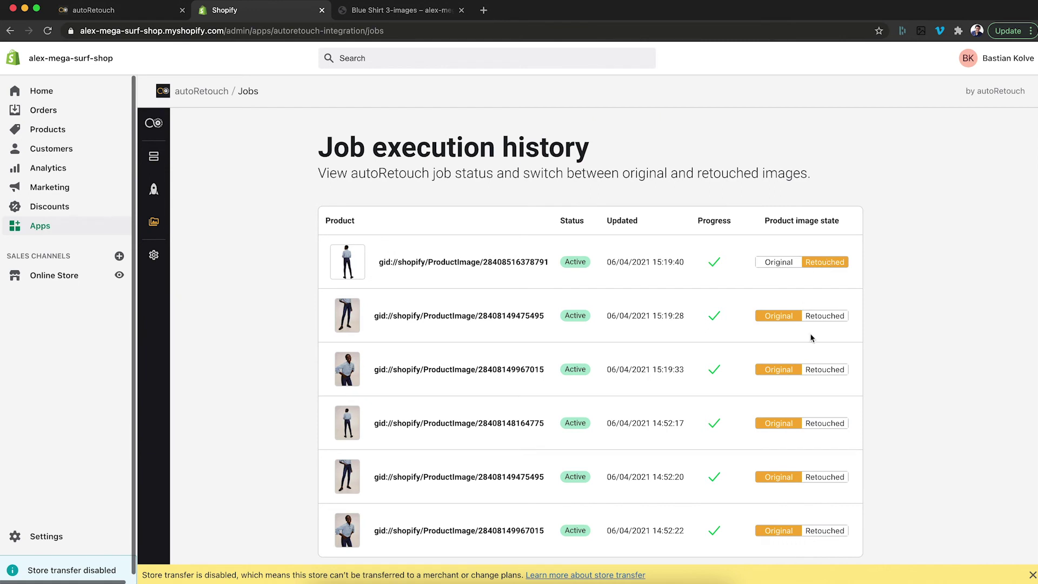
pyautogui.click(826, 371)
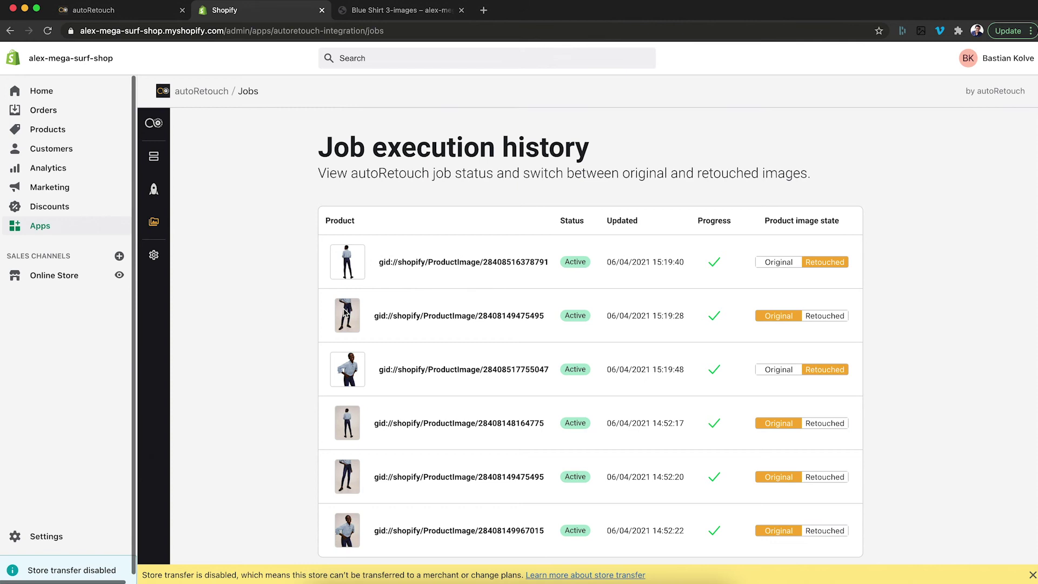
pyautogui.click(50, 130)
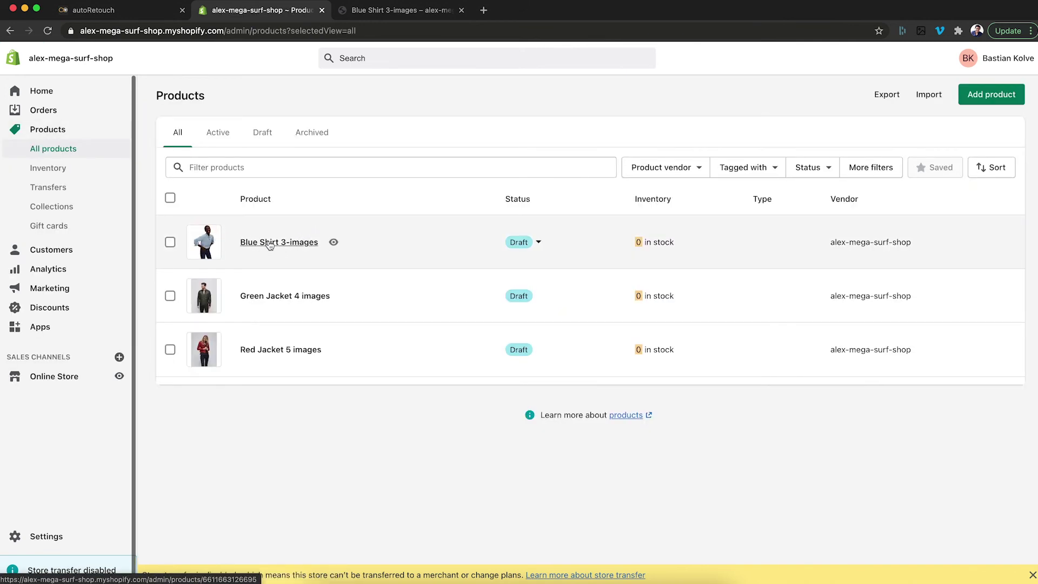
# Open Blue Shirt 3-images and preview it on the storefront.
pyautogui.click(270, 243)
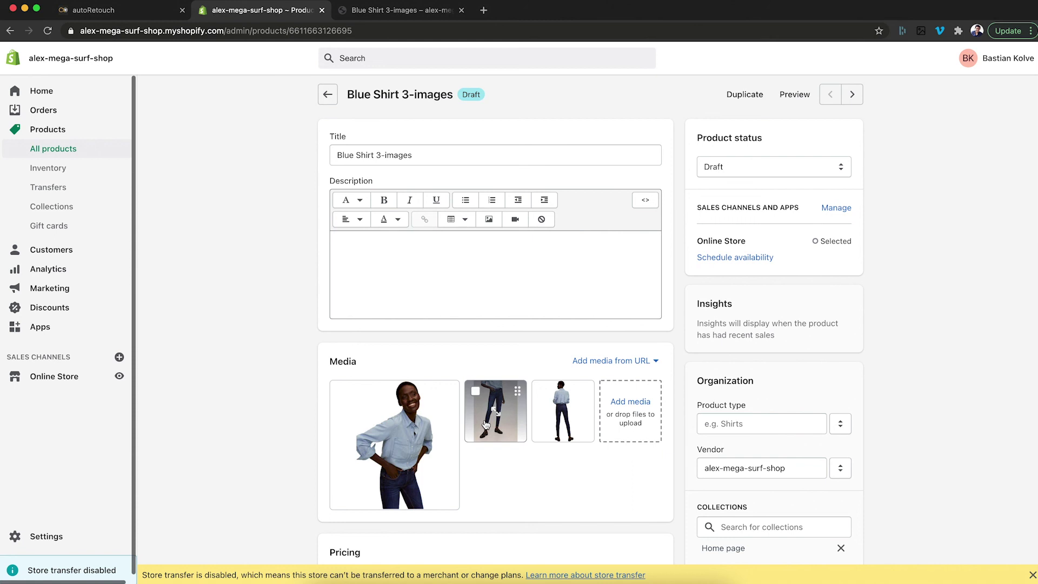
pyautogui.click(795, 95)
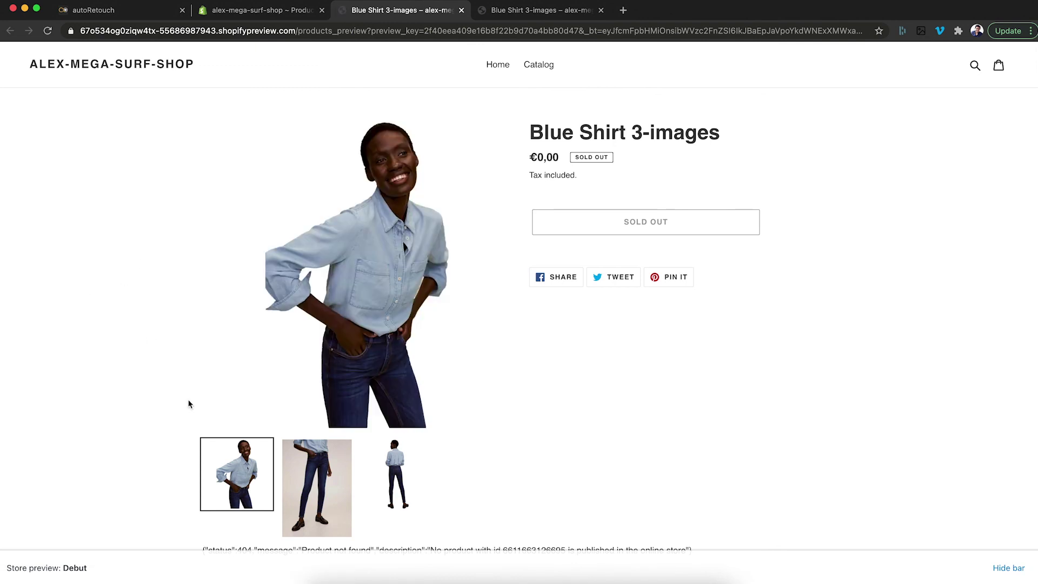
# View the back-view photo and the jeans close-up in the storefront gallery.
pyautogui.click(400, 501)
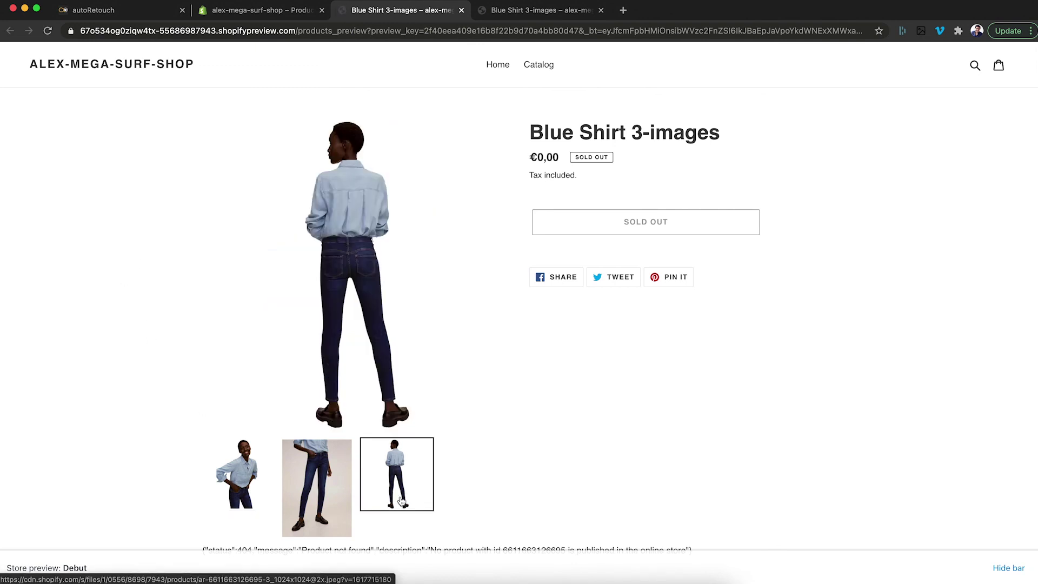
pyautogui.click(333, 501)
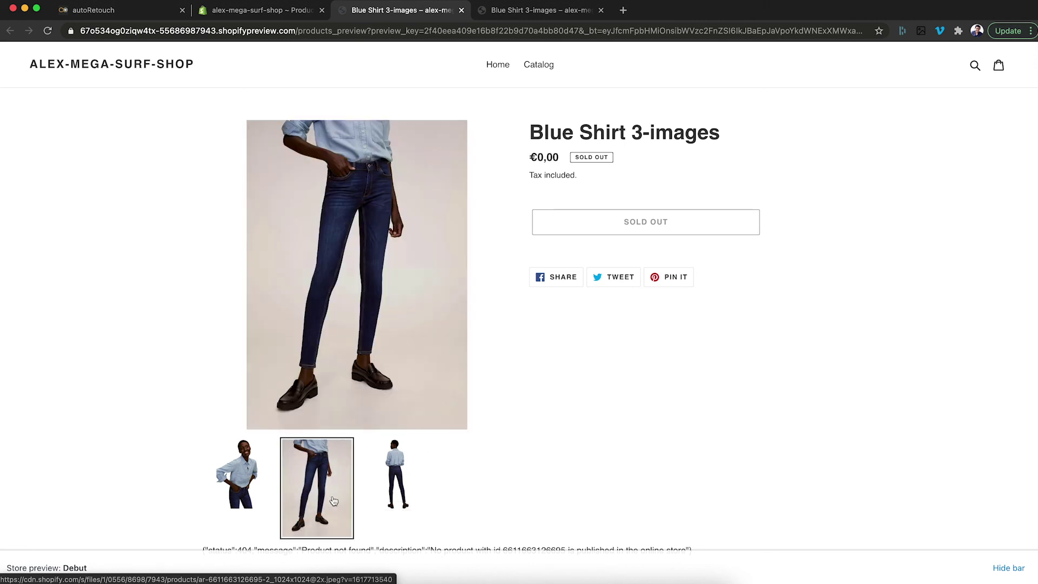